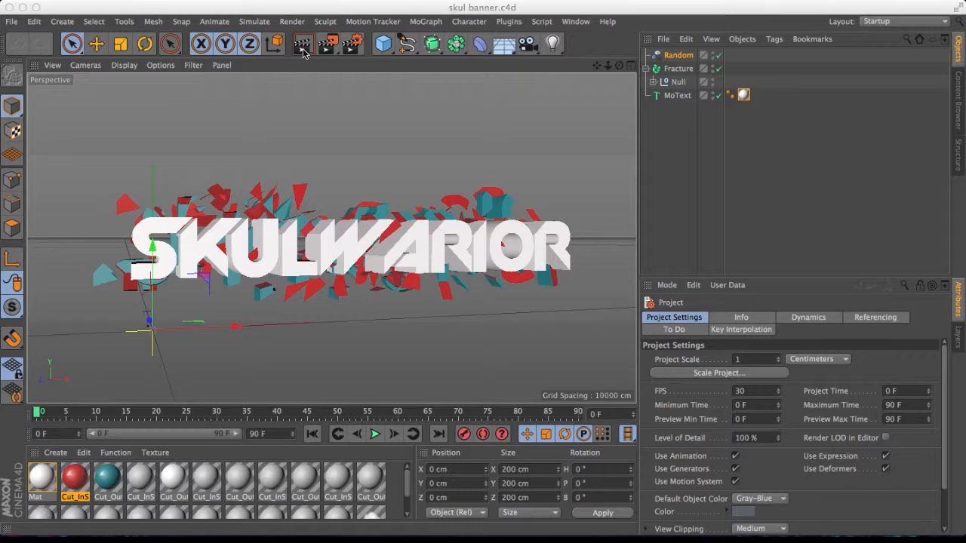
Render the existing banner scene in the active viewport to preview it.
{"action": "left_click", "coordinate": [387, 11]}
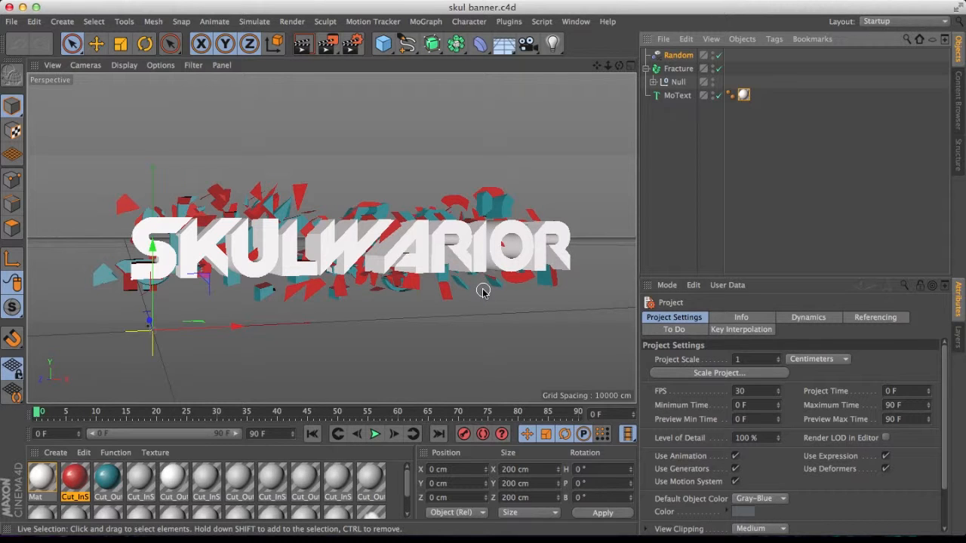
{"action": "mouse_move", "coordinate": [475, 303]}
{"action": "left_mouse_down", "text": "alt"}
{"action": "mouse_move", "coordinate": [443, 298]}
{"action": "mouse_move", "coordinate": [437, 329]}
{"action": "mouse_move", "coordinate": [493, 321]}
{"action": "mouse_move", "coordinate": [491, 301]}
{"action": "mouse_move", "coordinate": [470, 301]}
{"action": "left_mouse_up", "text": "alt"}
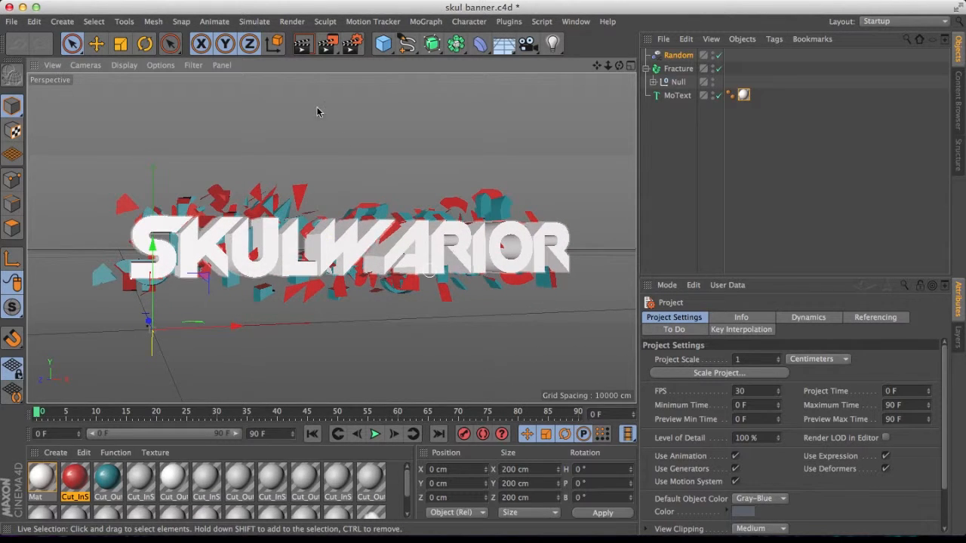
{"action": "left_click", "coordinate": [300, 50]}
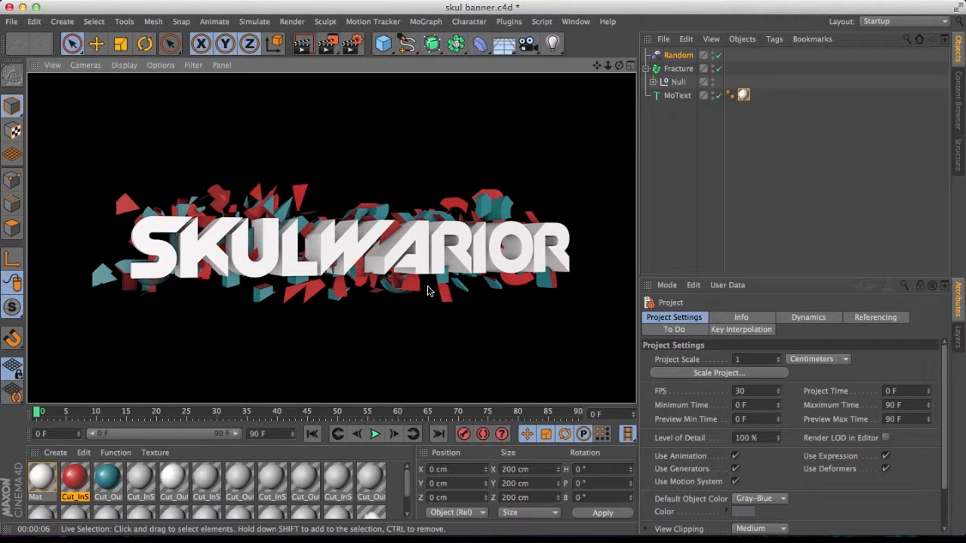
{"action": "left_click", "coordinate": [494, 258]}
Select every object in the scene and delete them.
{"action": "left_click", "coordinate": [663, 152]}
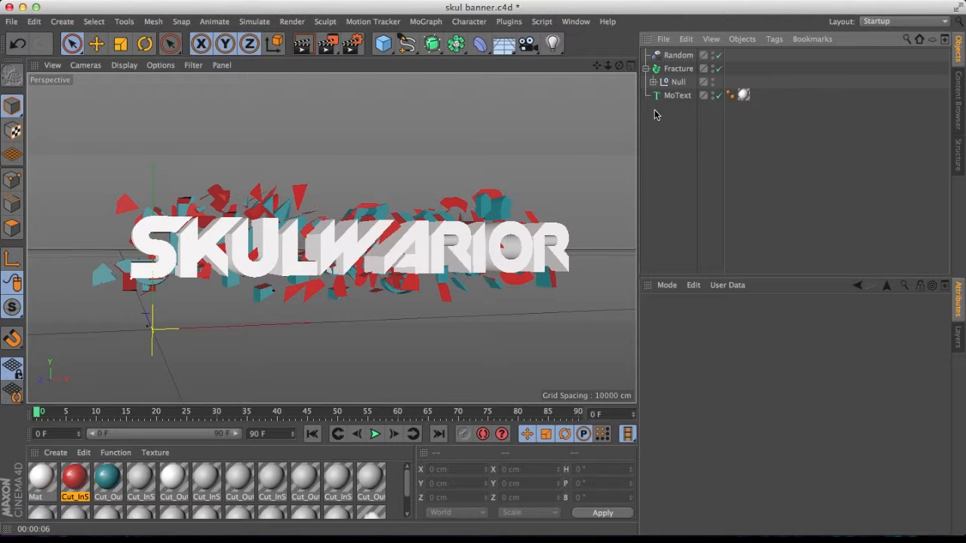
{"action": "left_click_drag", "start_coordinate": [653, 113], "coordinate": [687, 57]}
{"action": "key", "text": "Delete"}
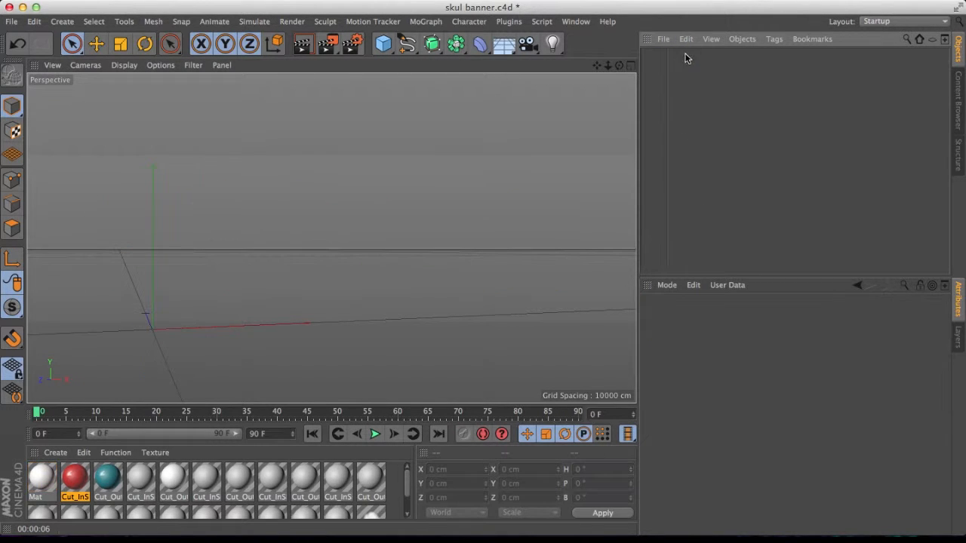
Select all materials in the material manager and delete them.
{"action": "left_click", "coordinate": [35, 473]}
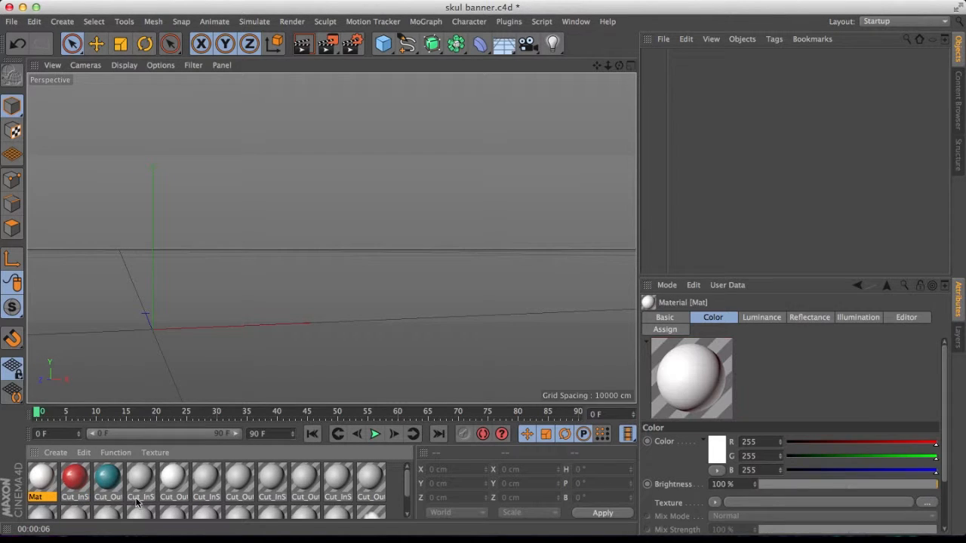
{"action": "left_click", "coordinate": [202, 494], "text": "shift"}
{"action": "left_click_drag", "start_coordinate": [412, 490], "coordinate": [412, 516]}
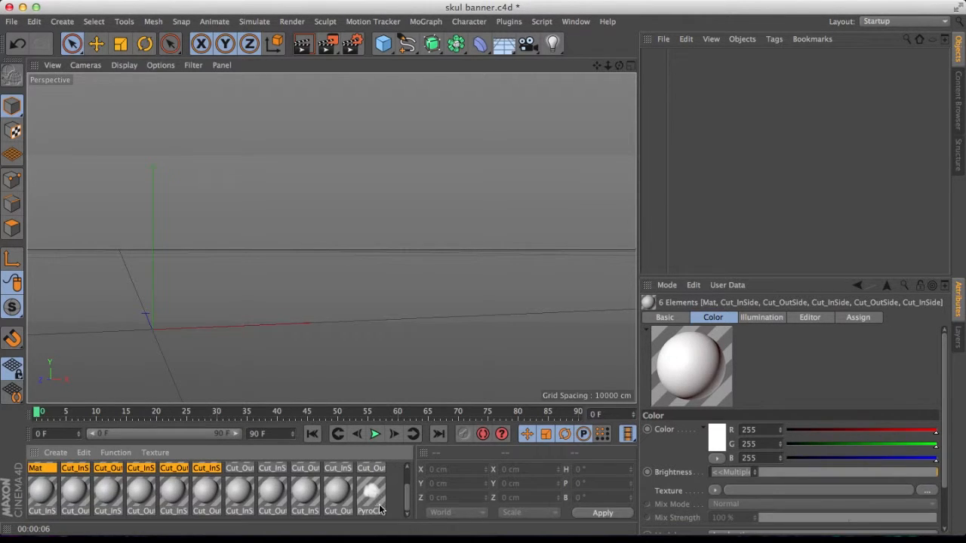
{"action": "left_click", "coordinate": [382, 508], "text": "shift"}
{"action": "right_click", "coordinate": [384, 507]}
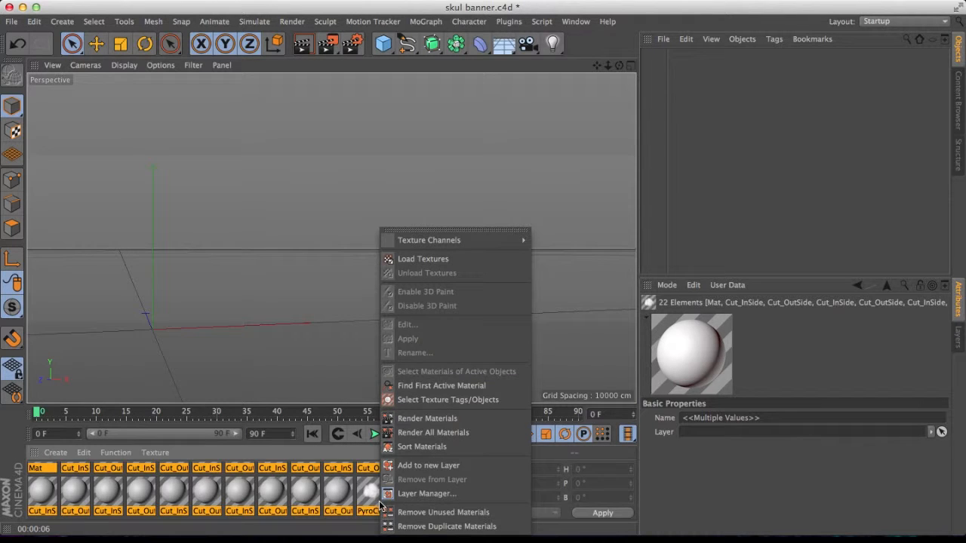
{"action": "key", "text": "Escape"}
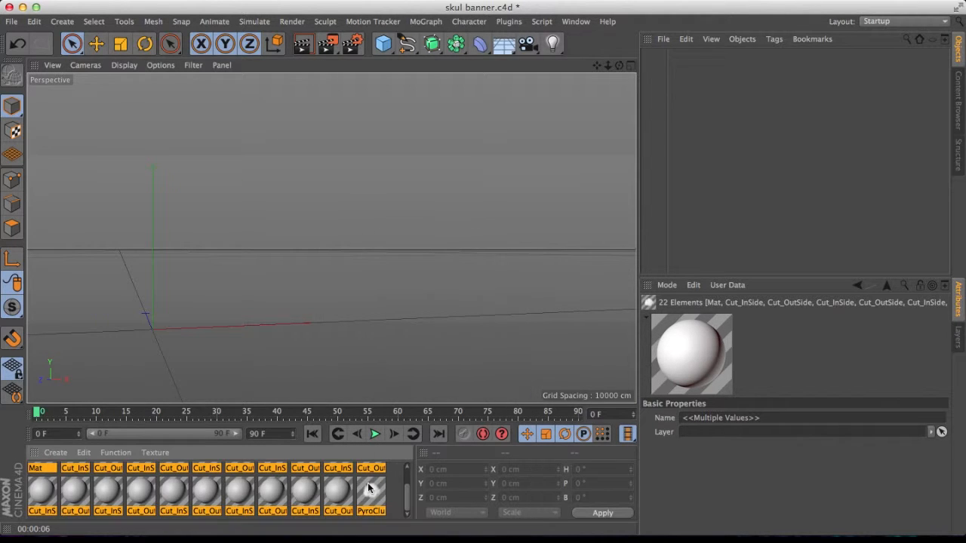
{"action": "key", "text": "Delete"}
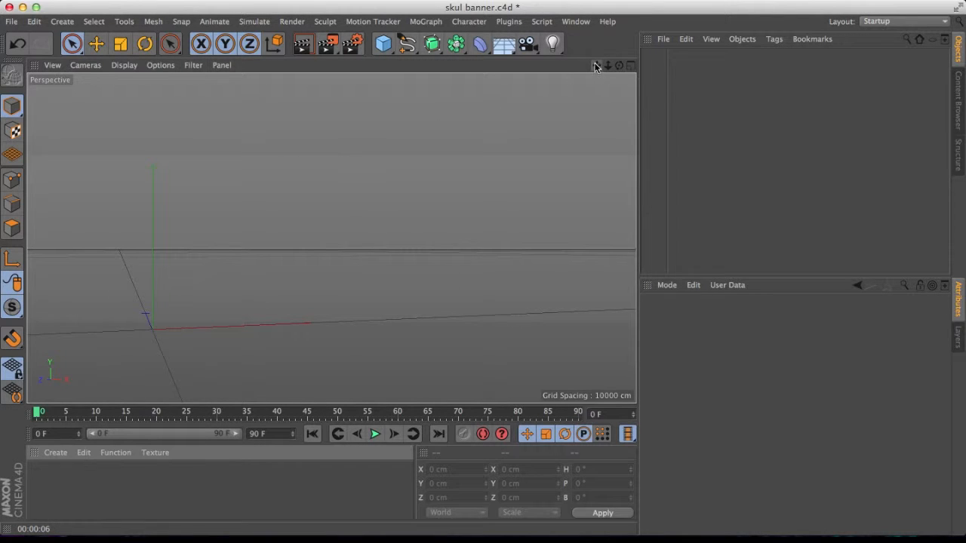
{"action": "left_click", "coordinate": [378, 46]}
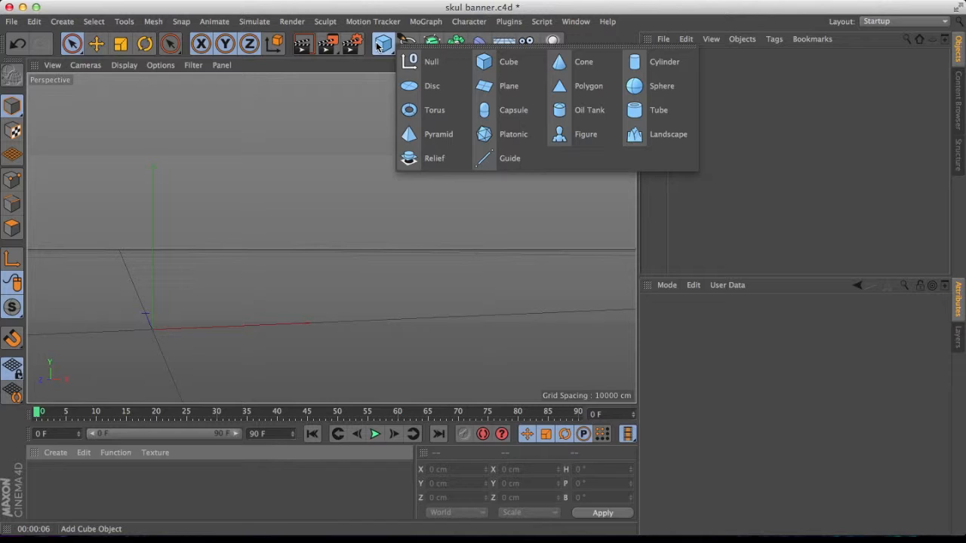
{"action": "left_click", "coordinate": [378, 46]}
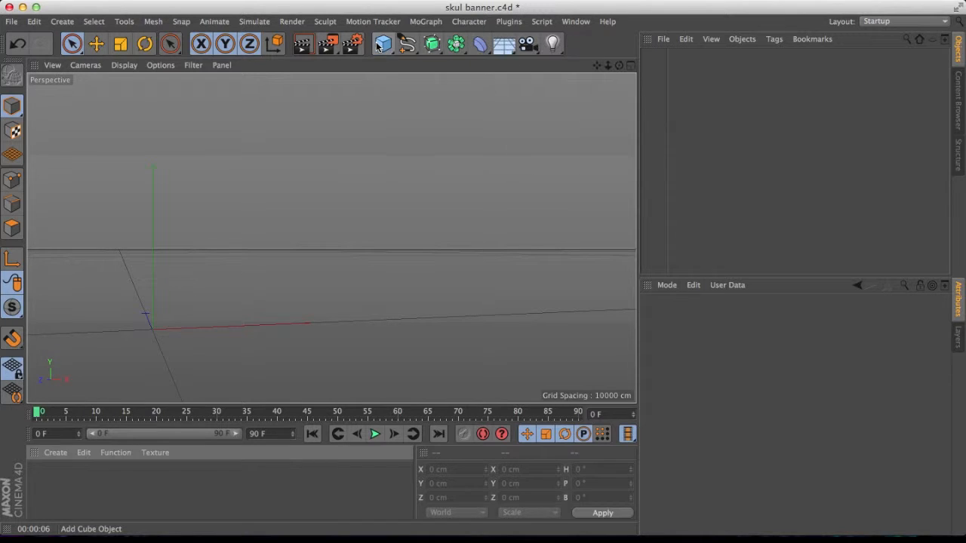
{"action": "left_click", "coordinate": [429, 46]}
Add an Array object to the scene.
{"action": "left_click", "coordinate": [455, 43]}
{"action": "left_click", "coordinate": [455, 42]}
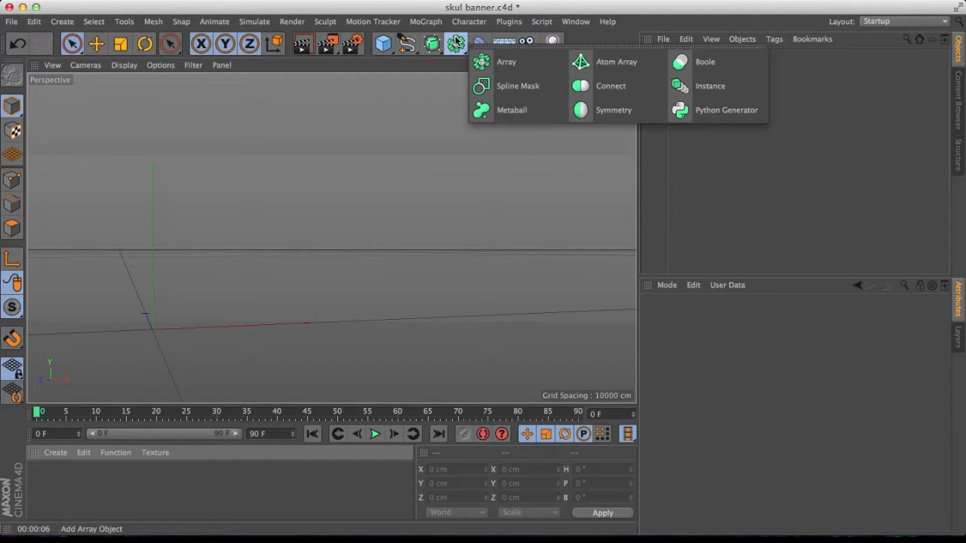
{"action": "left_click", "coordinate": [502, 62]}
{"action": "left_click", "coordinate": [478, 45]}
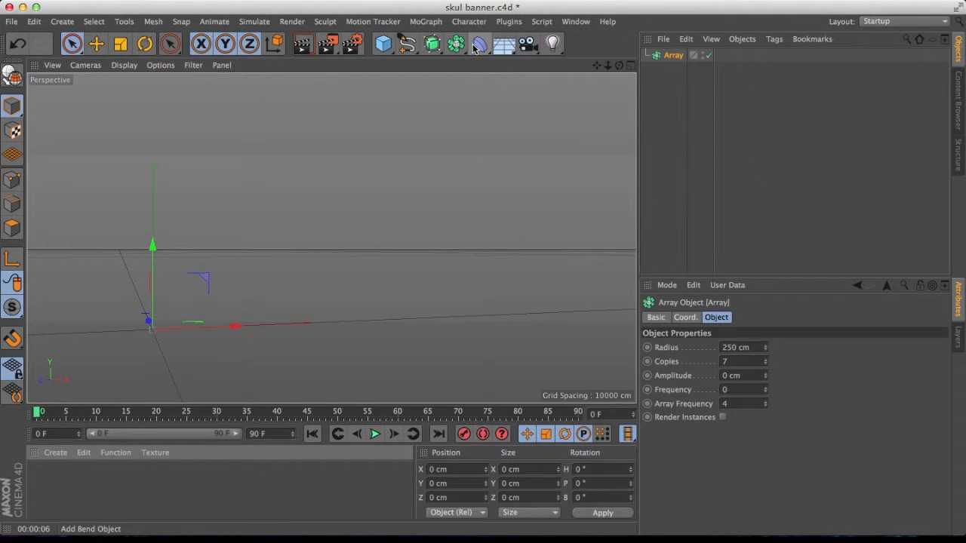
Create a MoText object from the MoGraph menu.
{"action": "left_click", "coordinate": [377, 21]}
{"action": "mouse_move", "coordinate": [441, 23]}
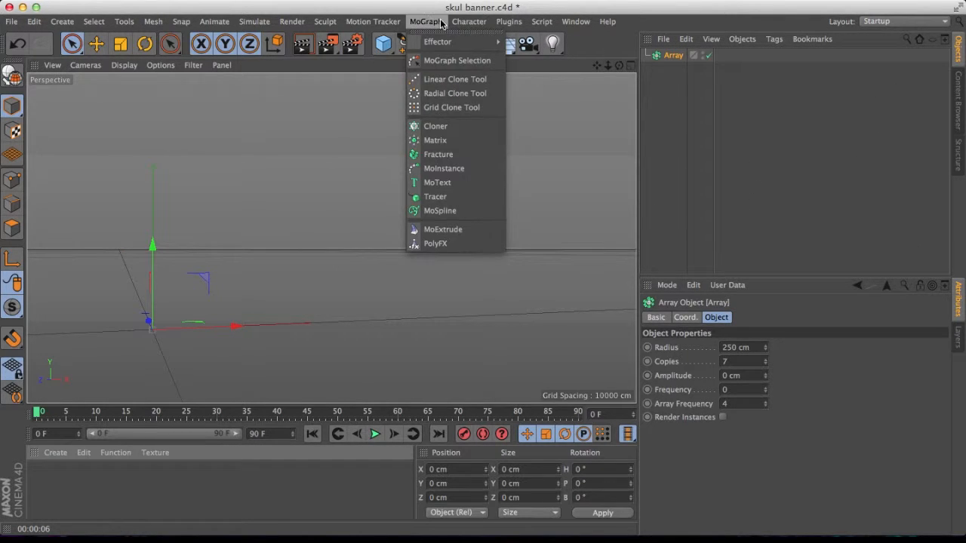
{"action": "left_click", "coordinate": [461, 182]}
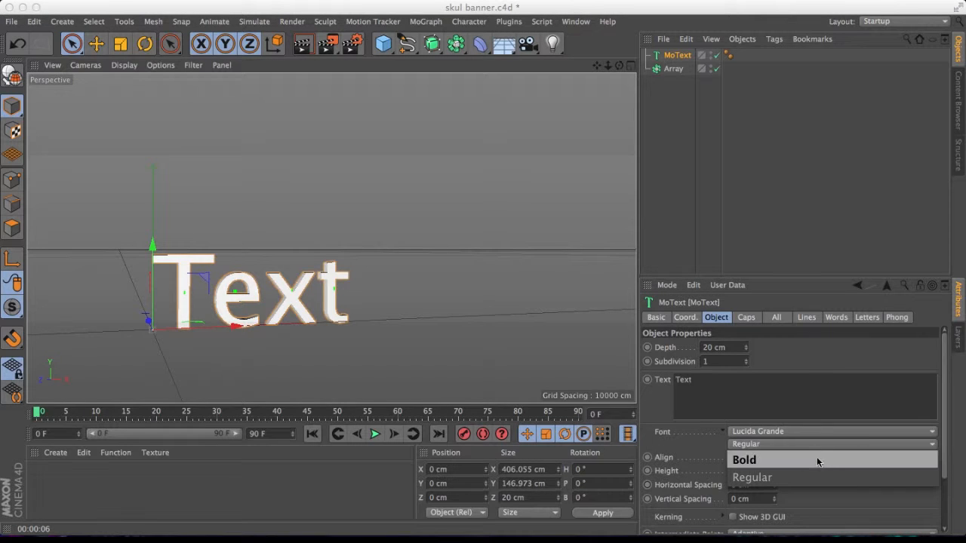
Browse the font list and set the MoText font to Slant.
{"action": "left_click", "coordinate": [827, 430]}
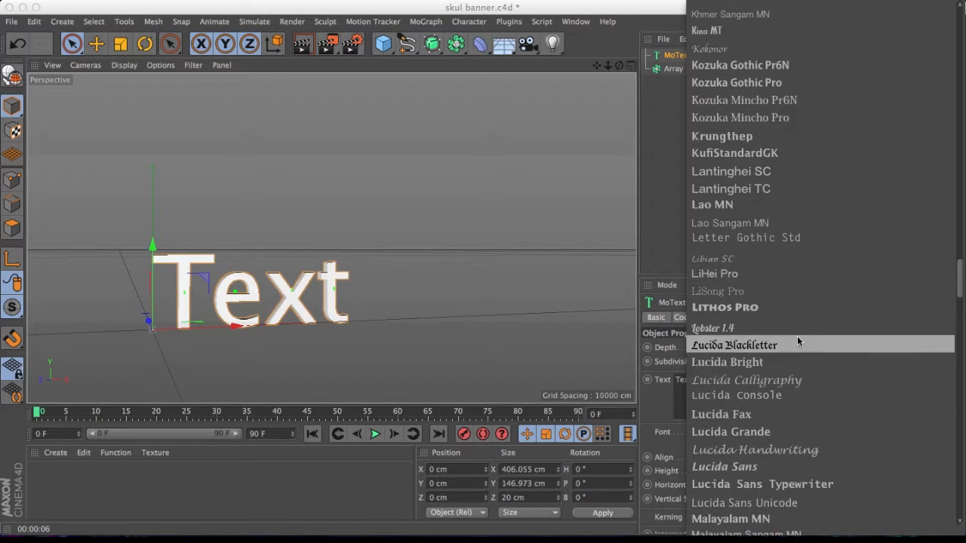
{"action": "scroll", "coordinate": [796, 333], "scroll_direction": "down", "scroll_amount": 10}
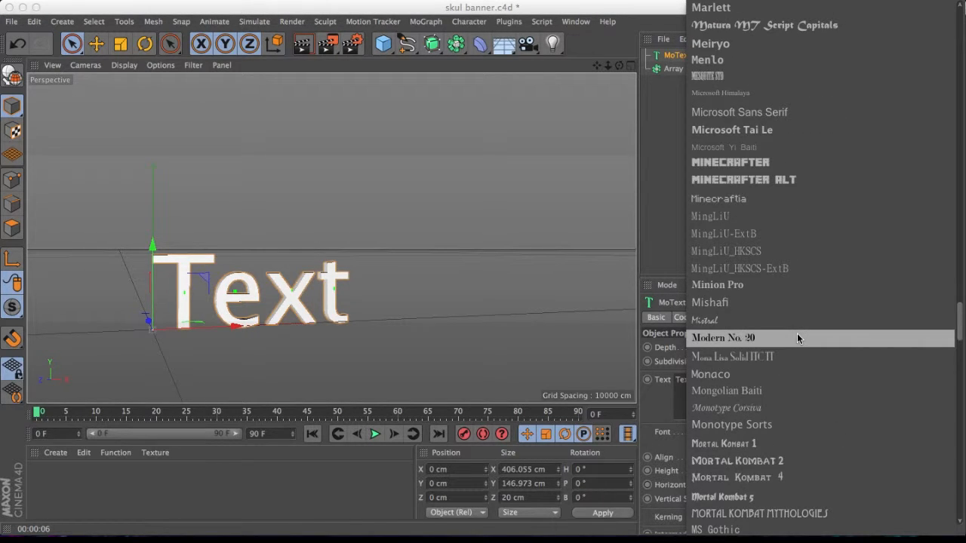
{"action": "scroll", "coordinate": [796, 335], "scroll_direction": "up", "scroll_amount": 10}
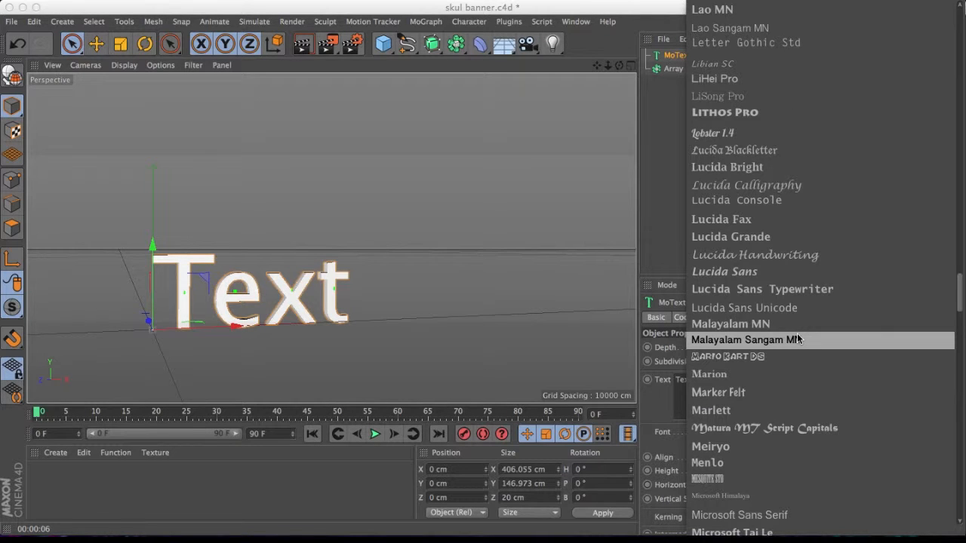
{"action": "scroll", "coordinate": [797, 339], "scroll_direction": "up", "scroll_amount": 5}
{"action": "scroll", "coordinate": [796, 333], "scroll_direction": "down", "scroll_amount": 7}
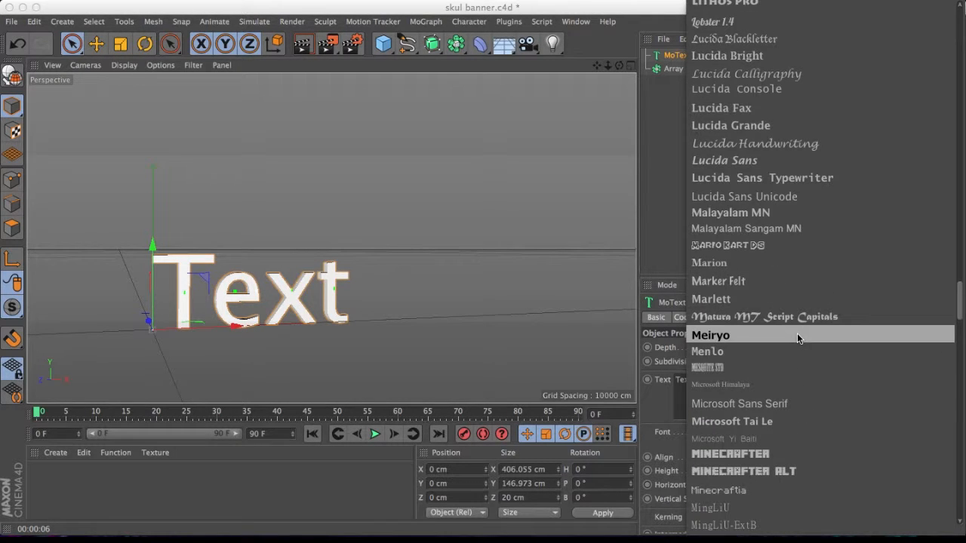
{"action": "scroll", "coordinate": [797, 333], "scroll_direction": "down", "scroll_amount": 15}
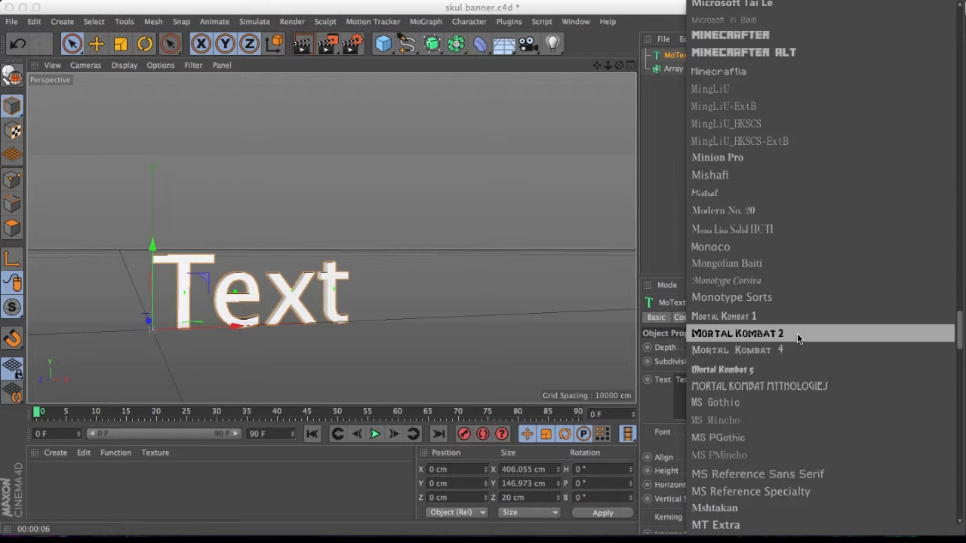
{"action": "scroll", "coordinate": [797, 333], "scroll_direction": "down", "scroll_amount": 8}
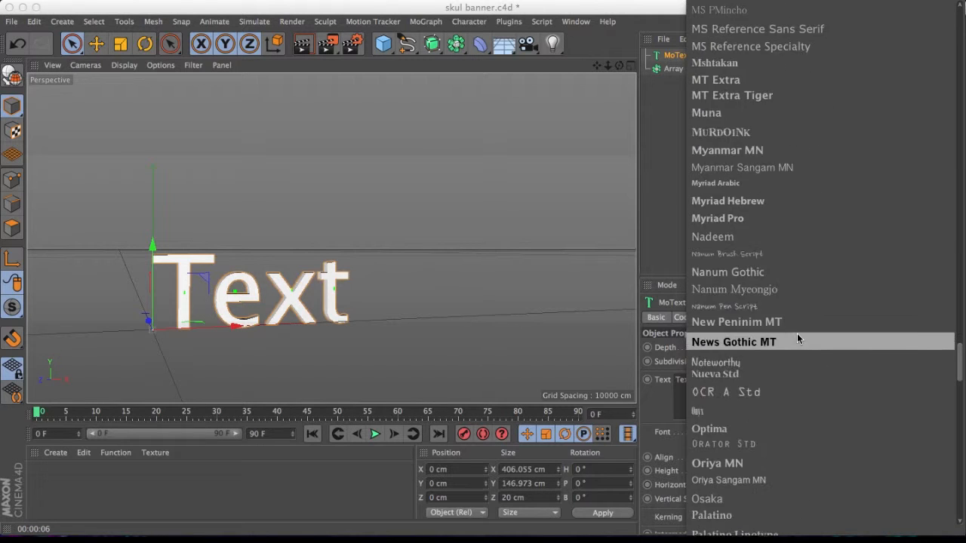
{"action": "scroll", "coordinate": [797, 338], "scroll_direction": "down", "scroll_amount": 4}
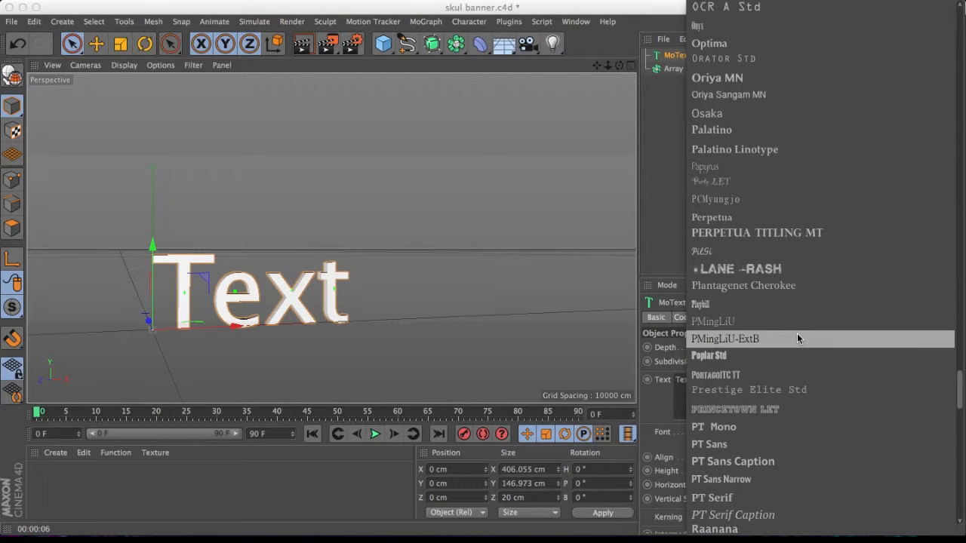
{"action": "scroll", "coordinate": [797, 337], "scroll_direction": "down", "scroll_amount": 3}
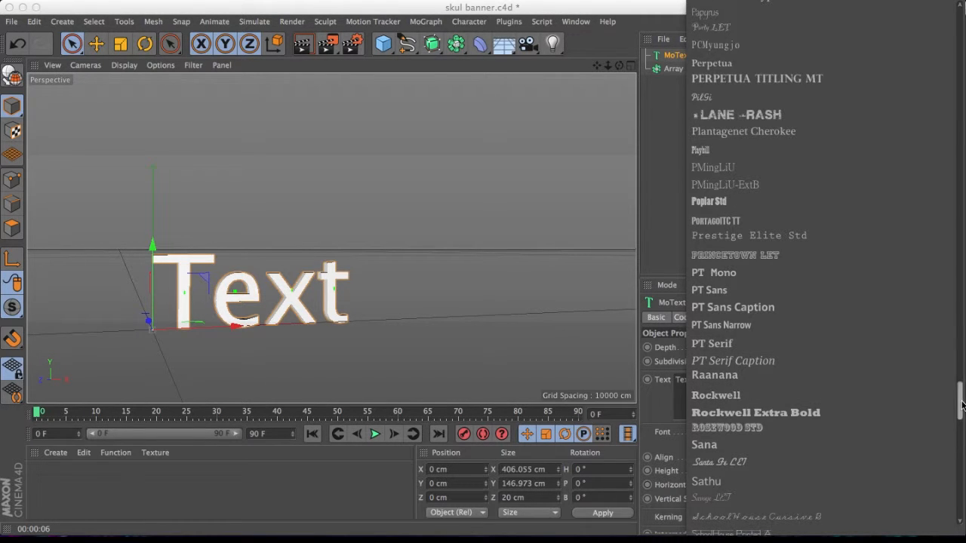
{"action": "left_click_drag", "start_coordinate": [962, 405], "coordinate": [963, 441]}
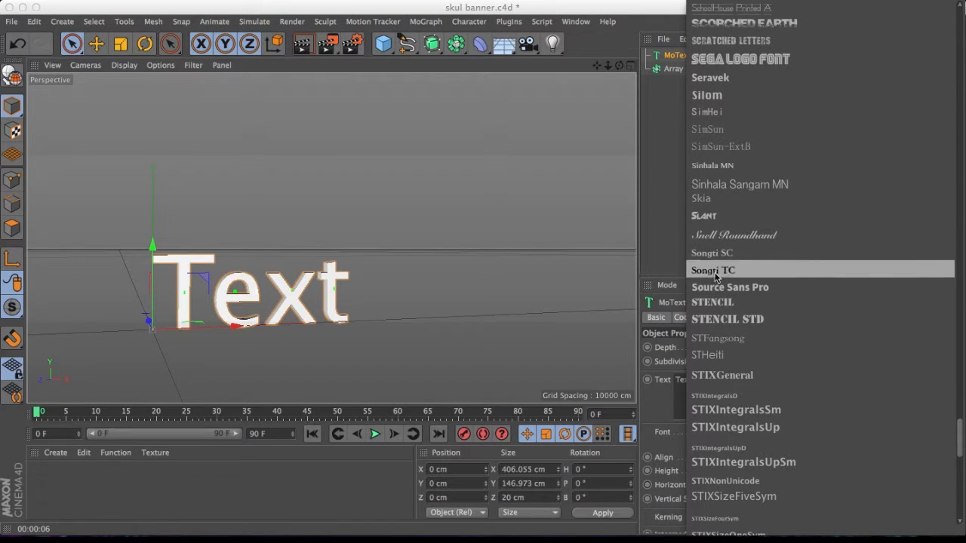
{"action": "left_click", "coordinate": [703, 216]}
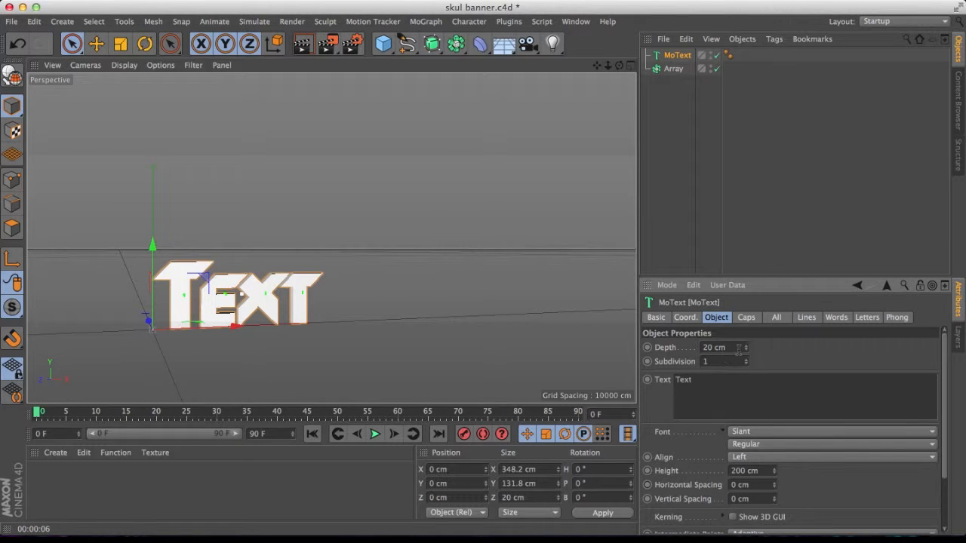
Set the MoText depth to 70 cm.
{"action": "left_click_drag", "start_coordinate": [745, 352], "coordinate": [754, 341]}
{"action": "left_click_drag", "start_coordinate": [746, 348], "coordinate": [745, 338]}
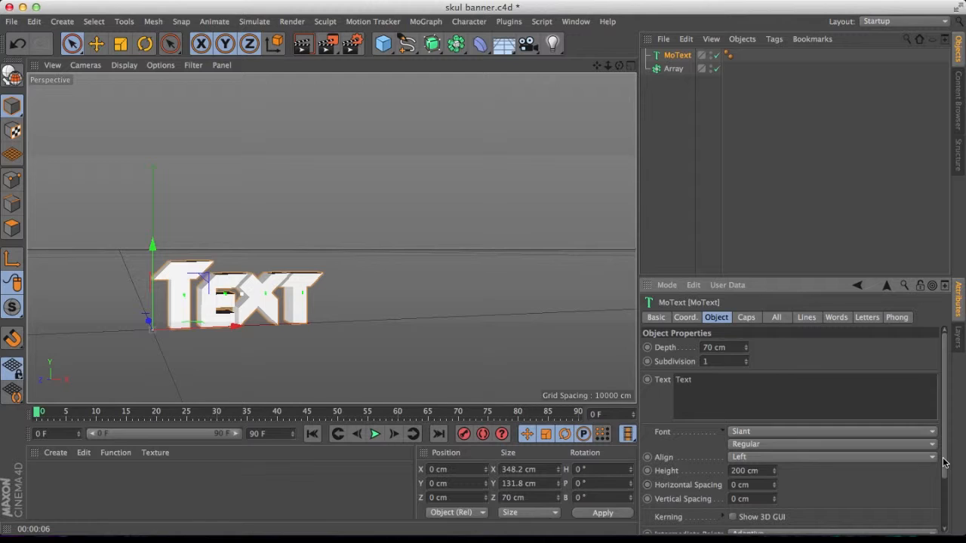
Enter banner as the MoText text.
{"action": "left_click_drag", "start_coordinate": [714, 388], "coordinate": [621, 387]}
{"action": "type", "text": "skulwario"}
{"action": "key", "text": "BackSpace"}
{"action": "key", "text": "BackSpace"}
{"action": "key", "text": "BackSpace"}
{"action": "key", "text": "BackSpace"}
{"action": "left_click", "coordinate": [761, 359]}
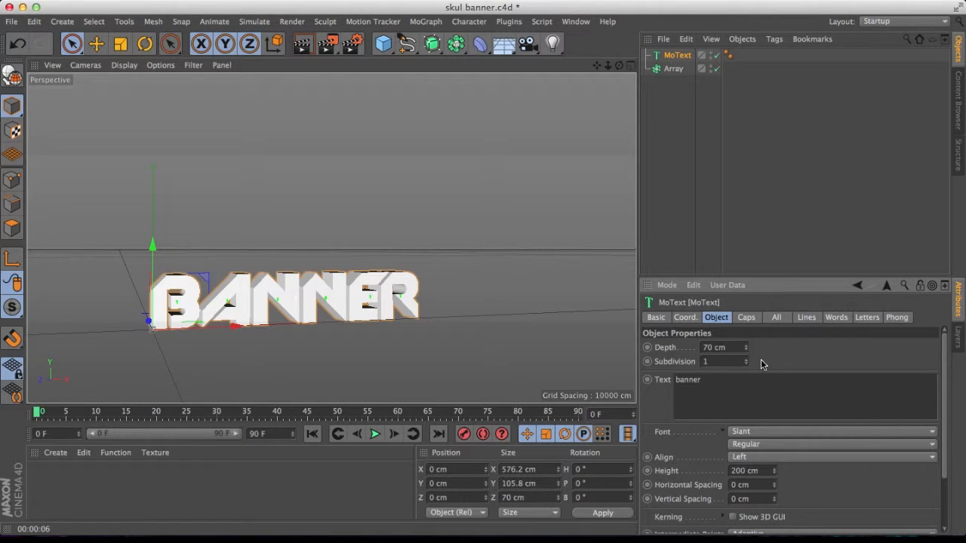
Replace the MoText text with skulwarior.
{"action": "double_click", "coordinate": [713, 383]}
{"action": "key", "text": "BackSpace"}
{"action": "type", "text": "skulwarior"}
{"action": "left_click", "coordinate": [789, 346]}
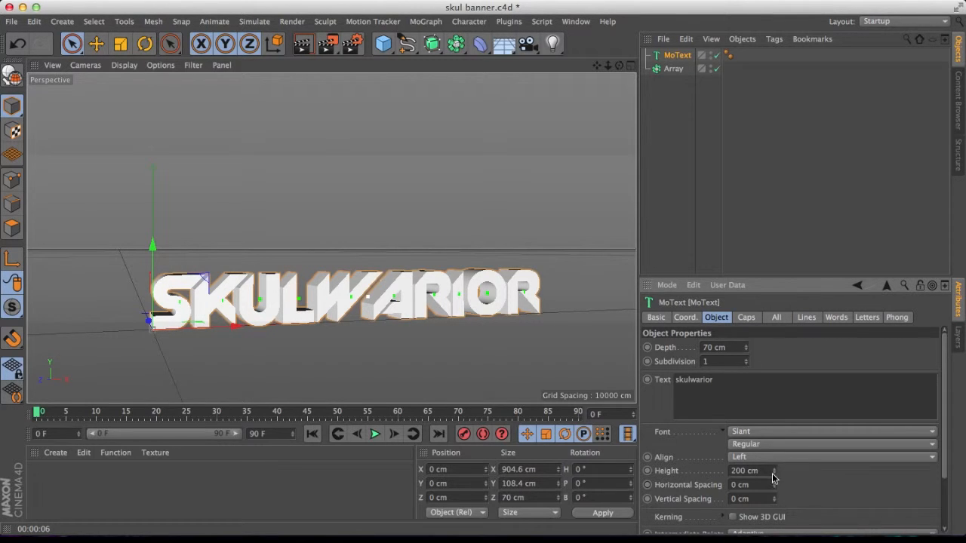
Set the MoText height to 260 cm.
{"action": "left_click_drag", "start_coordinate": [772, 475], "coordinate": [773, 453]}
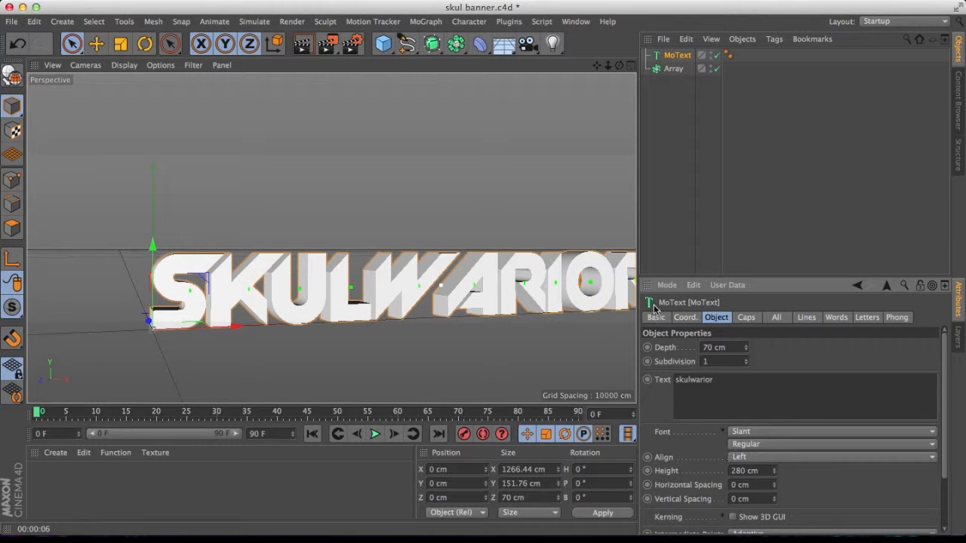
{"action": "left_click_drag", "start_coordinate": [597, 66], "coordinate": [519, 29]}
{"action": "left_click_drag", "start_coordinate": [608, 66], "coordinate": [586, 69]}
{"action": "left_click", "coordinate": [774, 473]}
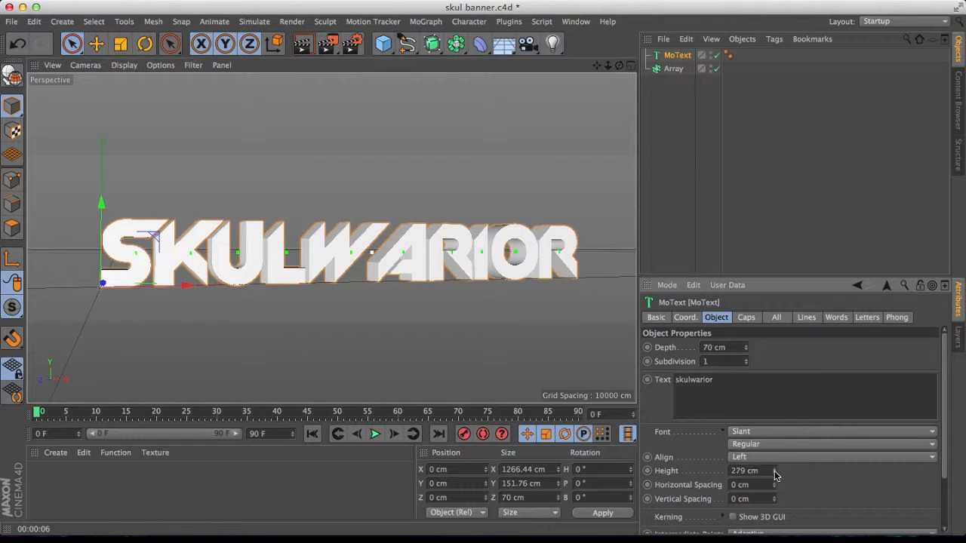
{"action": "left_click_drag", "start_coordinate": [774, 473], "coordinate": [773, 488]}
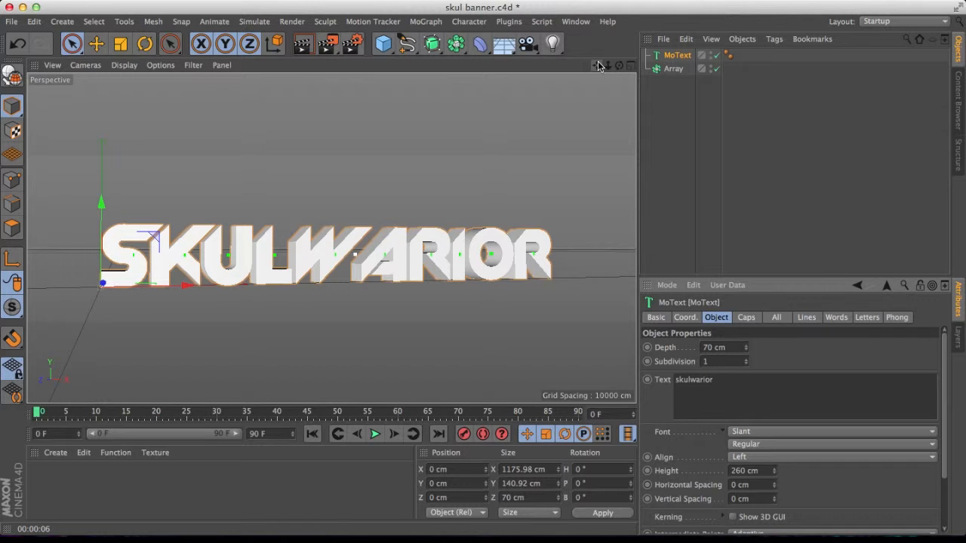
Select the Array object and delete it.
{"action": "left_click_drag", "start_coordinate": [598, 66], "coordinate": [632, 61]}
{"action": "right_click", "coordinate": [668, 69]}
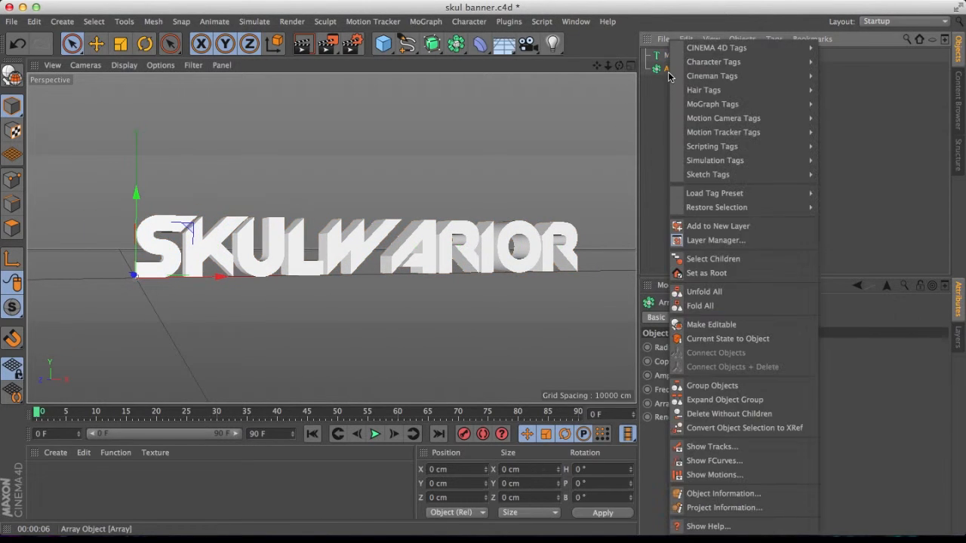
{"action": "left_click", "coordinate": [668, 83]}
{"action": "left_click", "coordinate": [671, 71]}
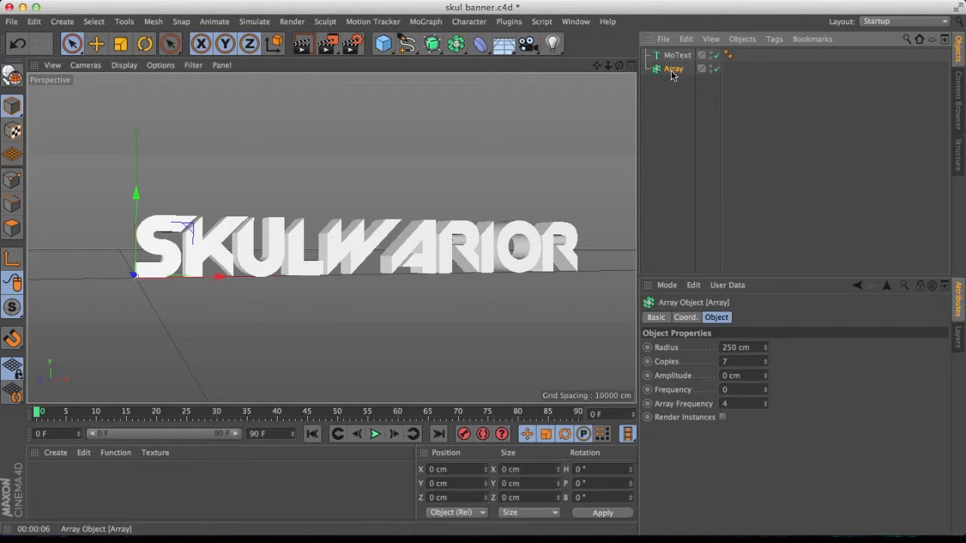
{"action": "key", "text": "Delete"}
{"action": "left_click_drag", "start_coordinate": [597, 66], "coordinate": [567, 71]}
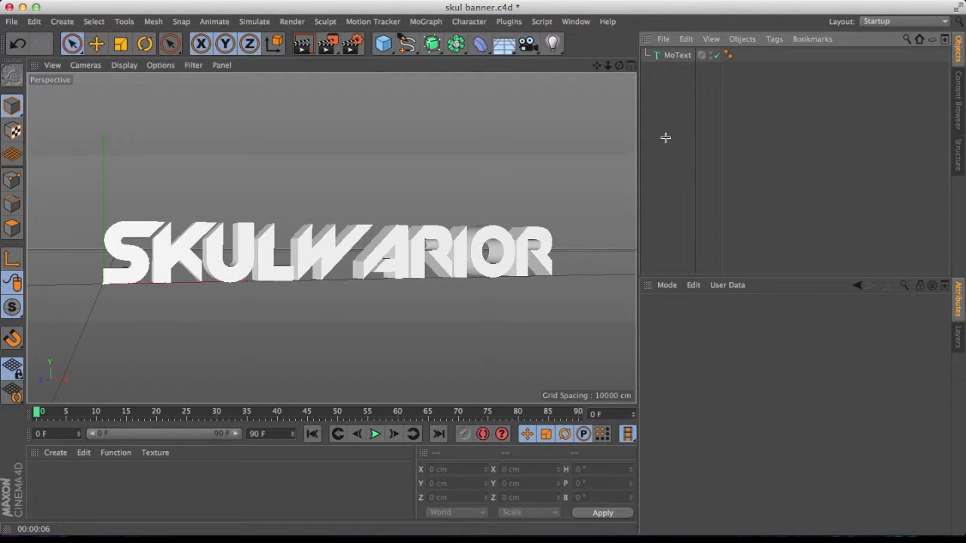
Set the MoText horizontal spacing to -3 cm.
{"action": "left_click", "coordinate": [453, 258]}
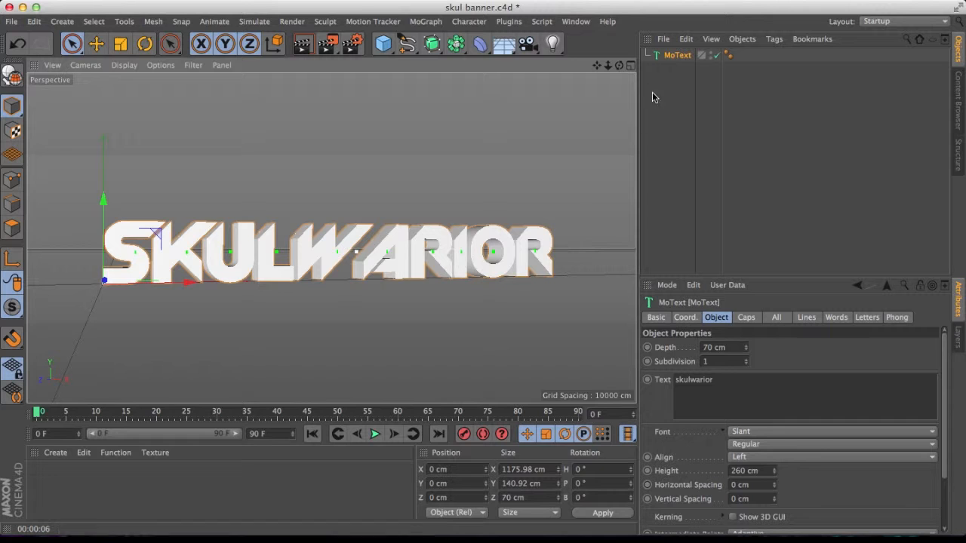
{"action": "mouse_move", "coordinate": [774, 485]}
{"action": "left_mouse_down"}
{"action": "mouse_move", "coordinate": [761, 485]}
{"action": "mouse_move", "coordinate": [774, 485]}
{"action": "left_mouse_up"}
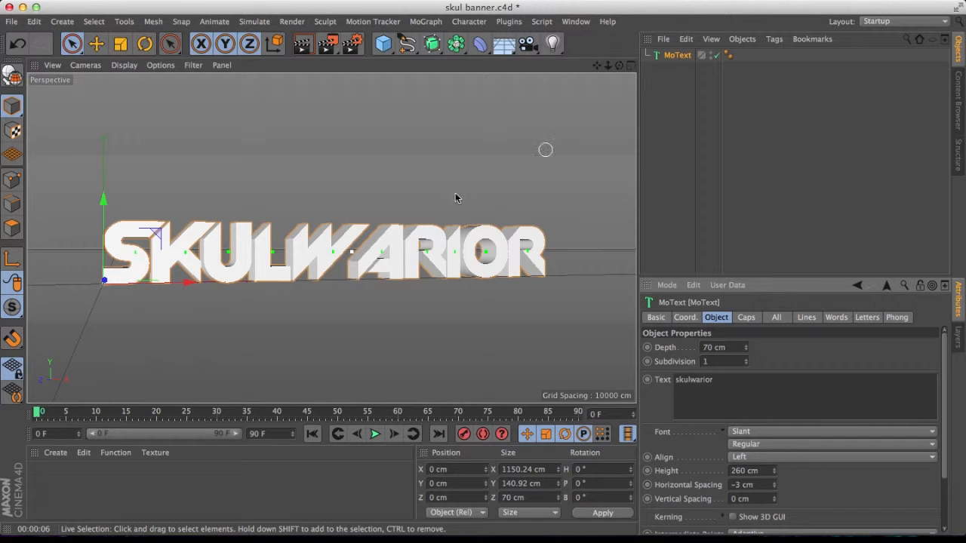
Duplicate the MoText object.
{"action": "mouse_move", "coordinate": [617, 66]}
{"action": "left_mouse_down"}
{"action": "mouse_move", "coordinate": [594, 62]}
{"action": "mouse_move", "coordinate": [643, 63]}
{"action": "mouse_move", "coordinate": [618, 65]}
{"action": "left_mouse_up"}
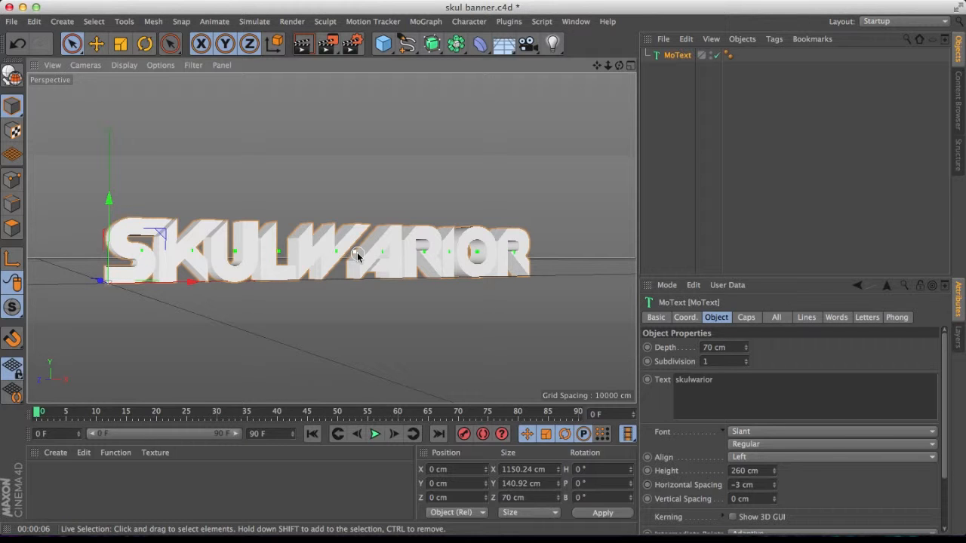
{"action": "left_click", "coordinate": [711, 198]}
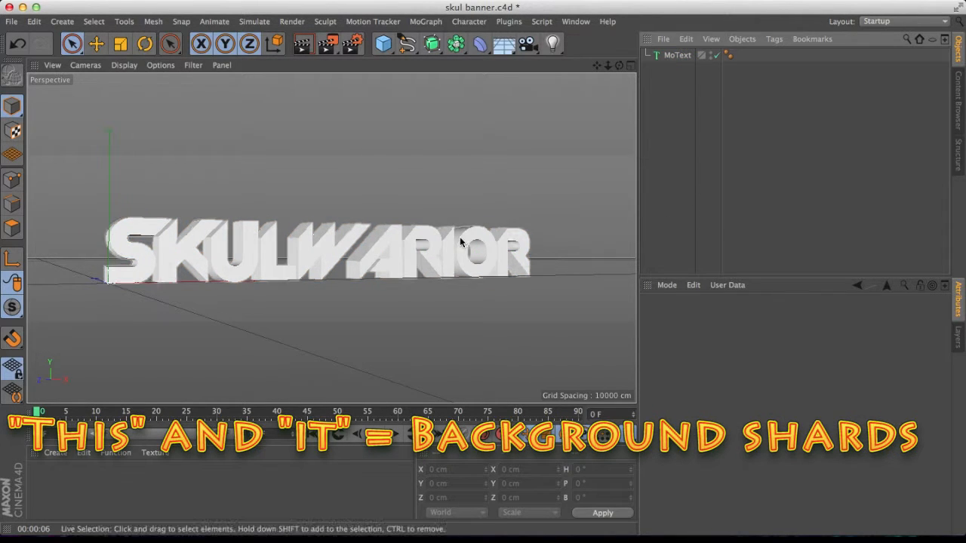
{"action": "left_click", "coordinate": [383, 262]}
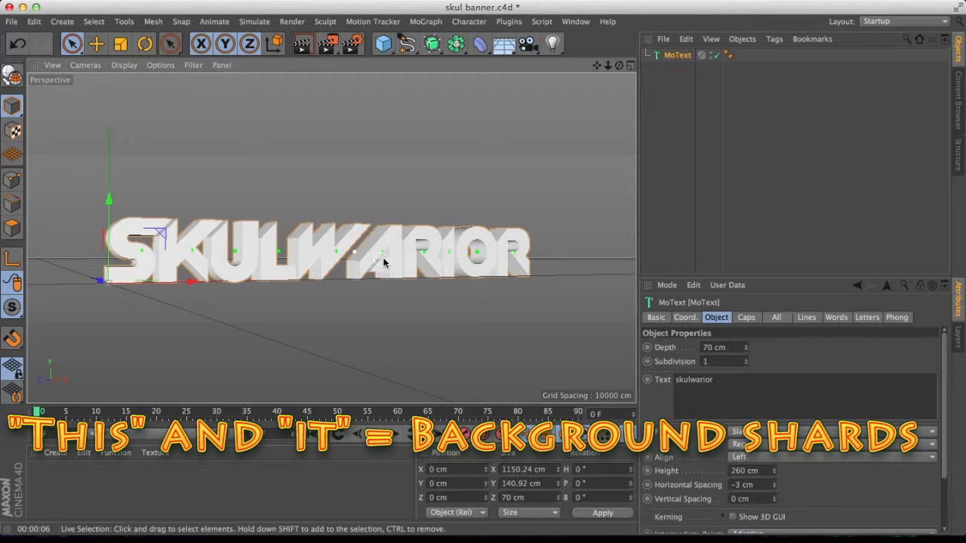
{"action": "left_click", "coordinate": [681, 167]}
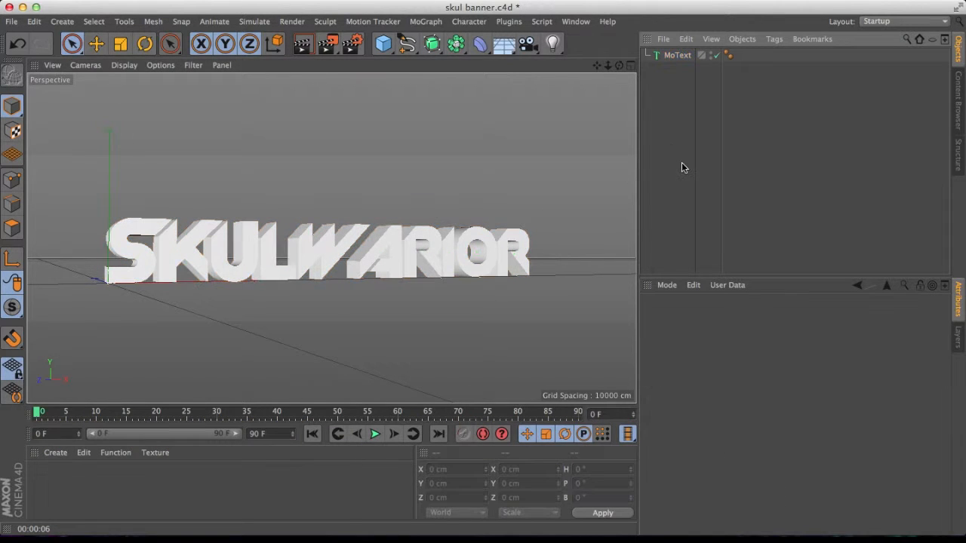
{"action": "key", "text": "super+v"}
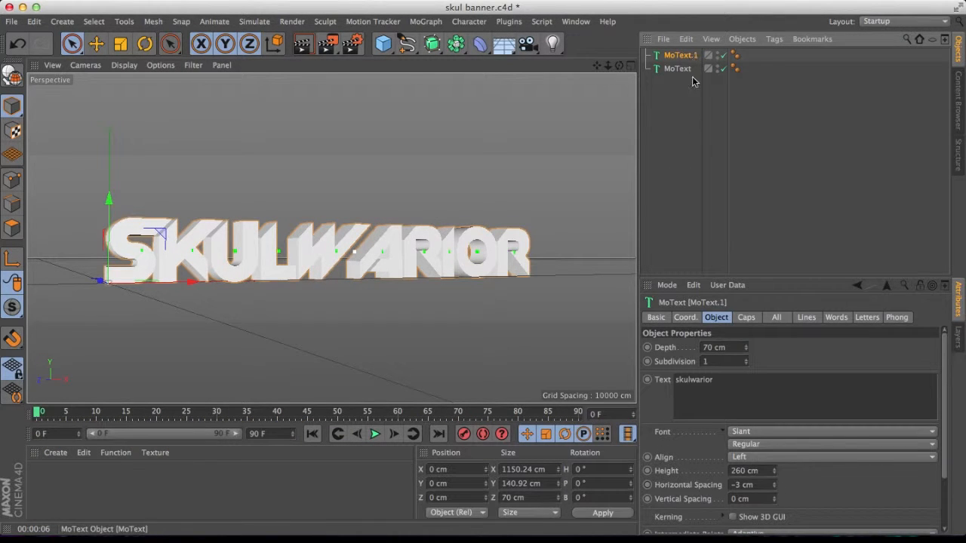
{"action": "left_click", "coordinate": [697, 150]}
Shatter the duplicate MoText into 12 random pieces with the Thrausi plugin, without keeping the original.
{"action": "left_click", "coordinate": [509, 21]}
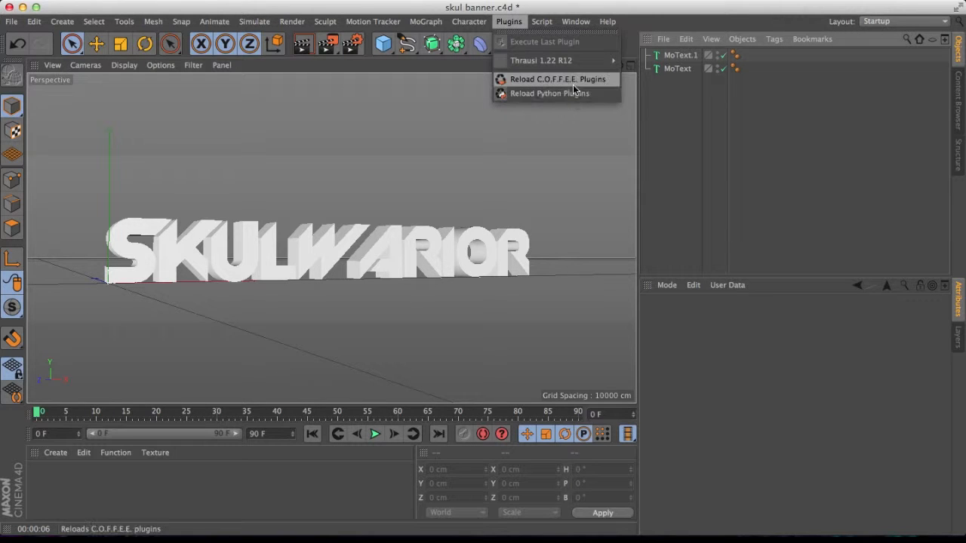
{"action": "left_click", "coordinate": [700, 182]}
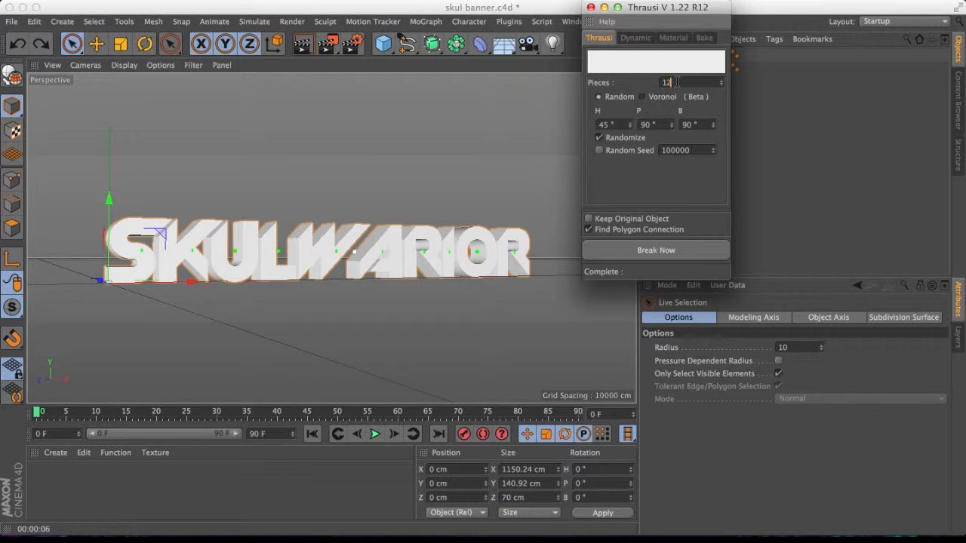
{"action": "left_click", "coordinate": [657, 250]}
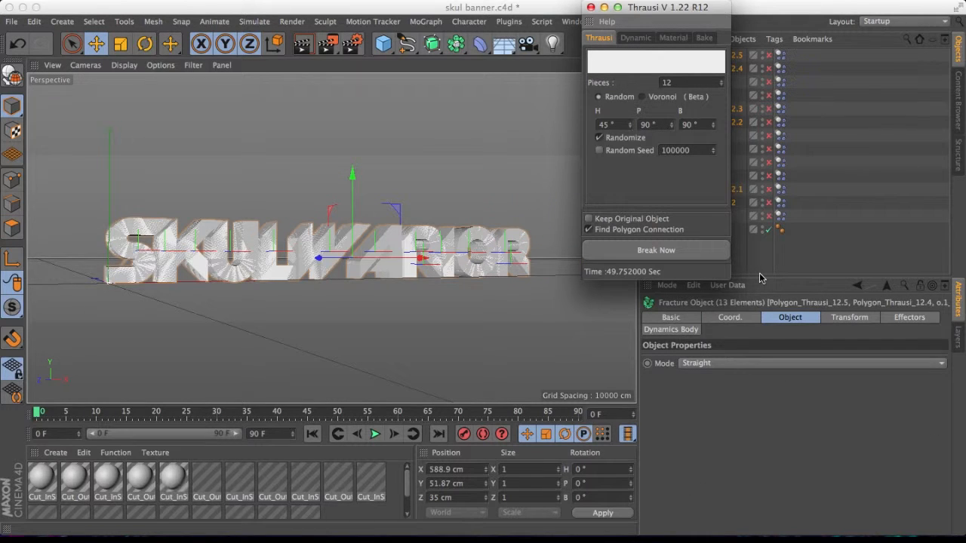
{"action": "left_click", "coordinate": [591, 8]}
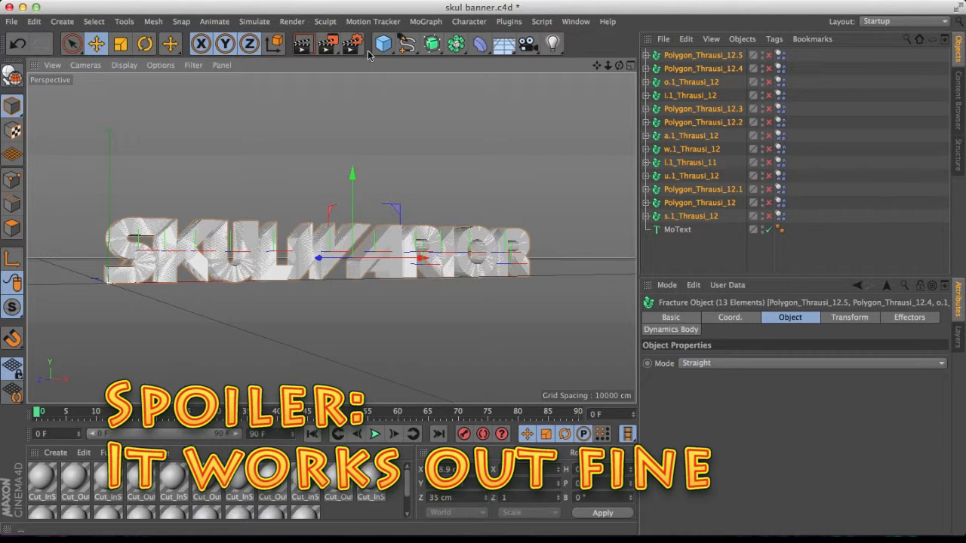
Save the project as skul banner remake.c4d.
{"action": "left_click", "coordinate": [9, 22]}
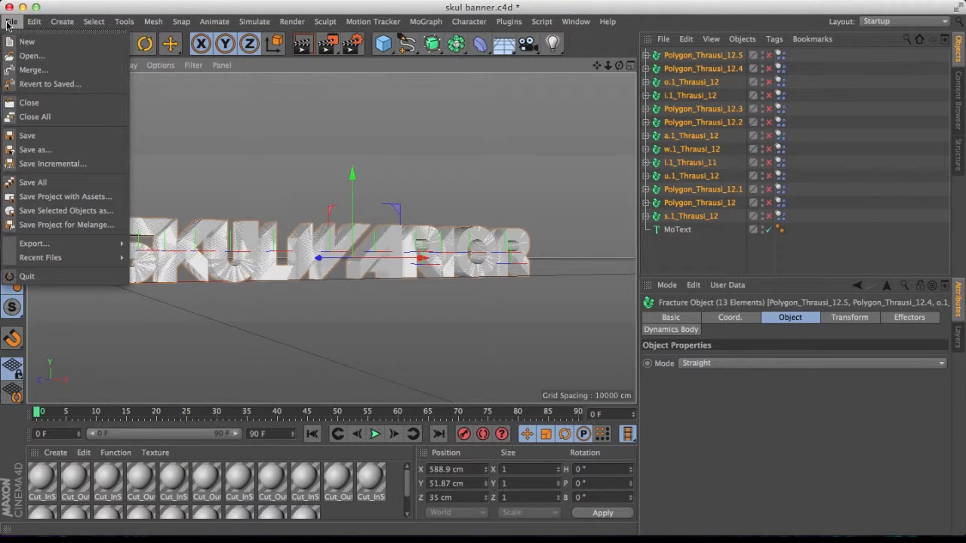
{"action": "left_click", "coordinate": [35, 149]}
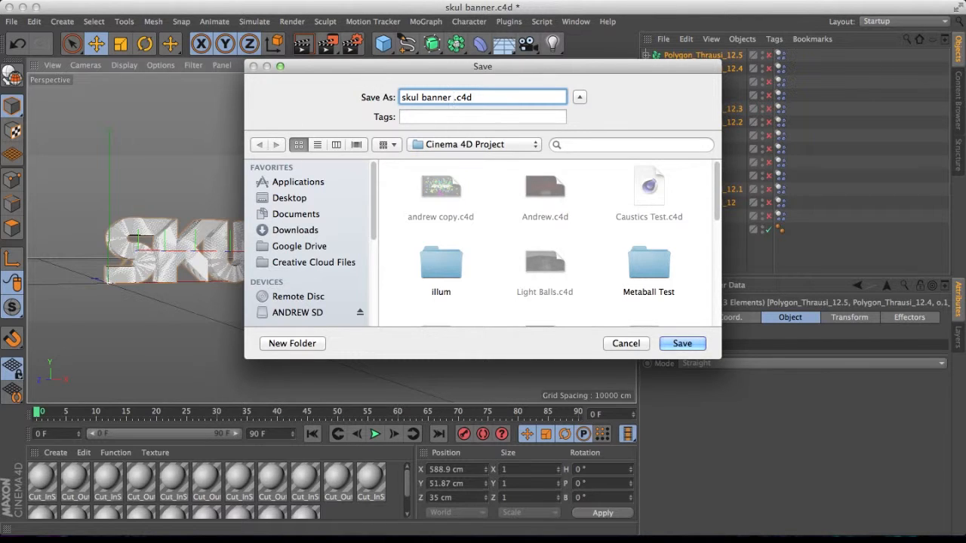
{"action": "type", "text": "remake"}
{"action": "key", "text": "Return"}
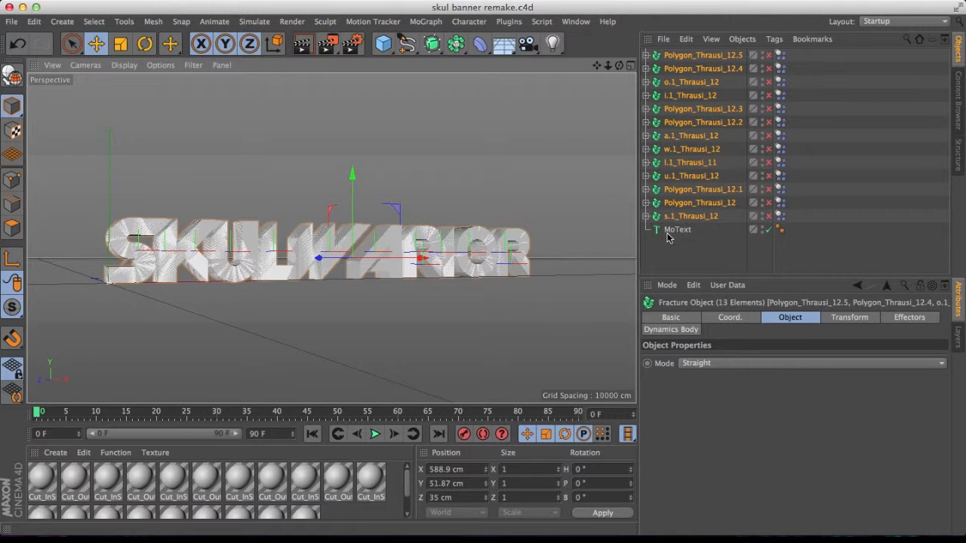
Add a Null object and group all the Thrausi fragments inside it.
{"action": "left_click", "coordinate": [737, 259]}
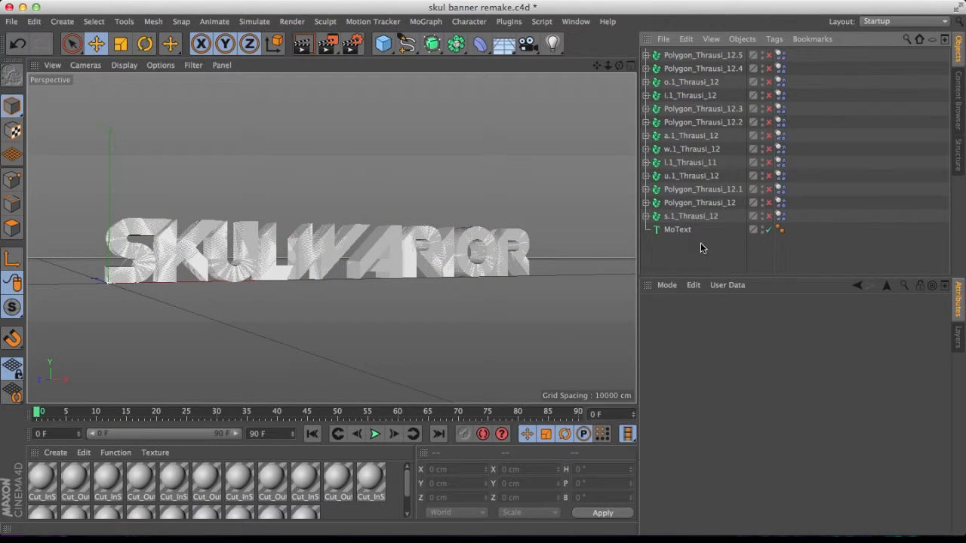
{"action": "left_click", "coordinate": [384, 48]}
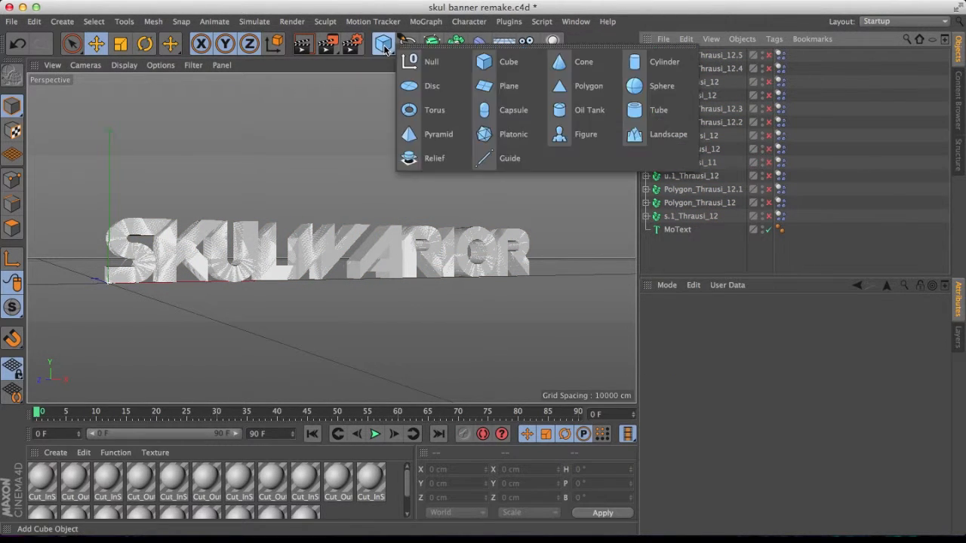
{"action": "left_click", "coordinate": [424, 62]}
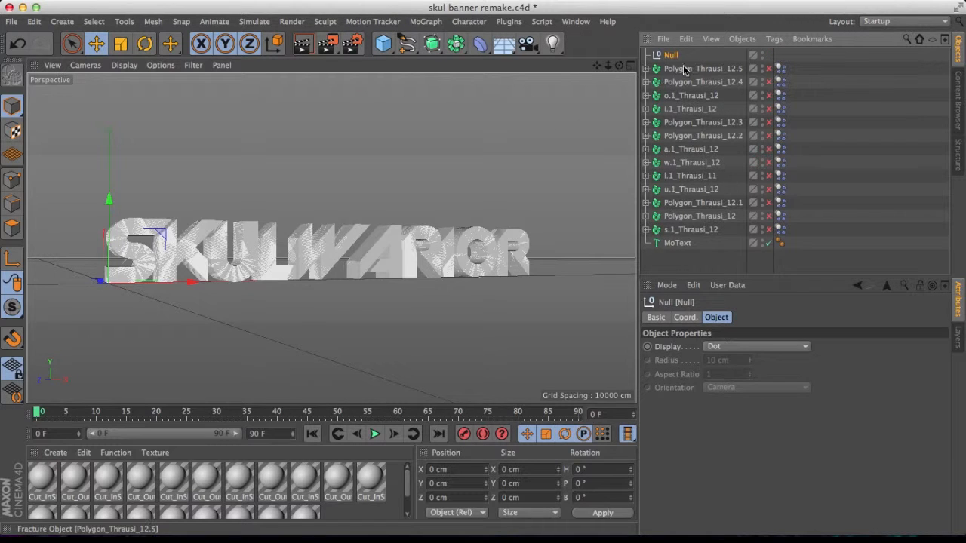
{"action": "left_click", "coordinate": [683, 69]}
{"action": "left_click", "coordinate": [713, 230], "text": "shift"}
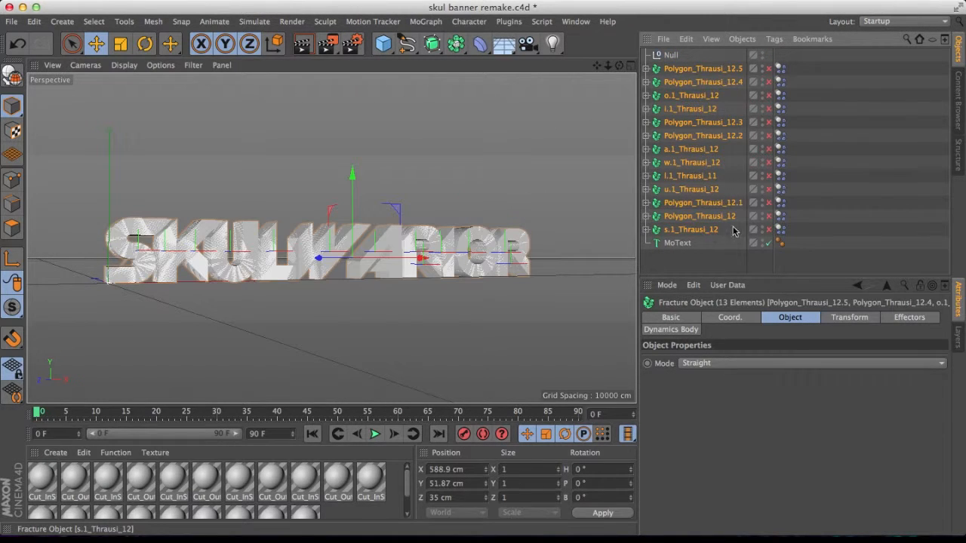
{"action": "left_click_drag", "start_coordinate": [679, 75], "coordinate": [679, 57]}
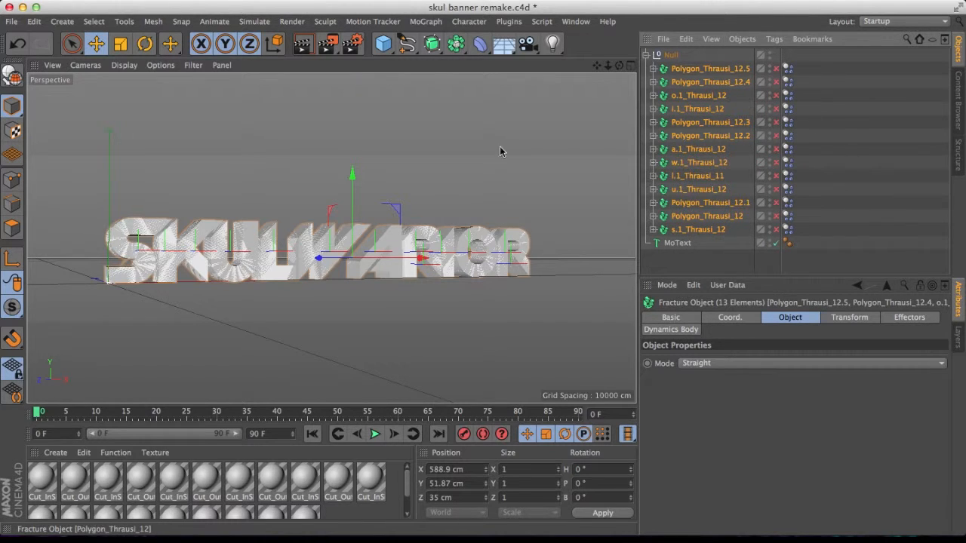
{"action": "left_click", "coordinate": [647, 55]}
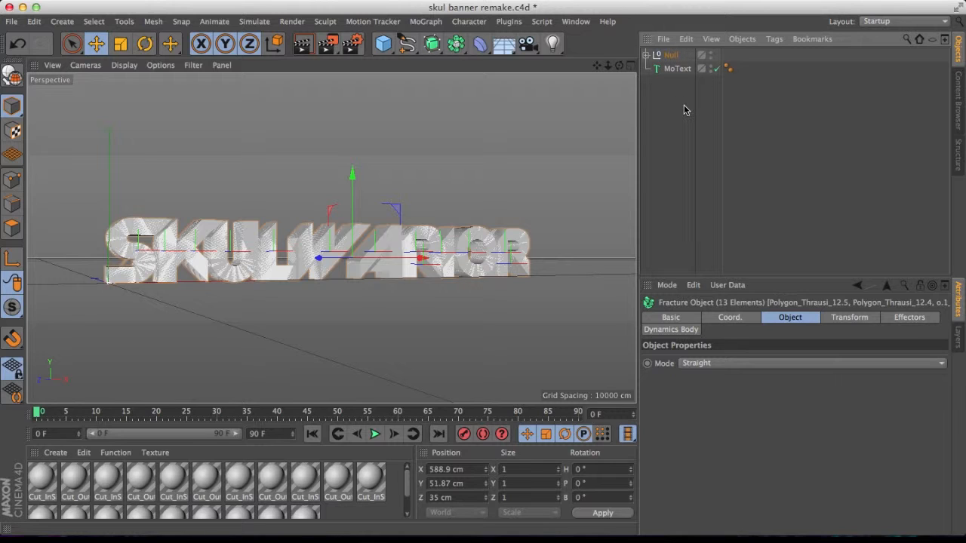
{"action": "left_click", "coordinate": [455, 44]}
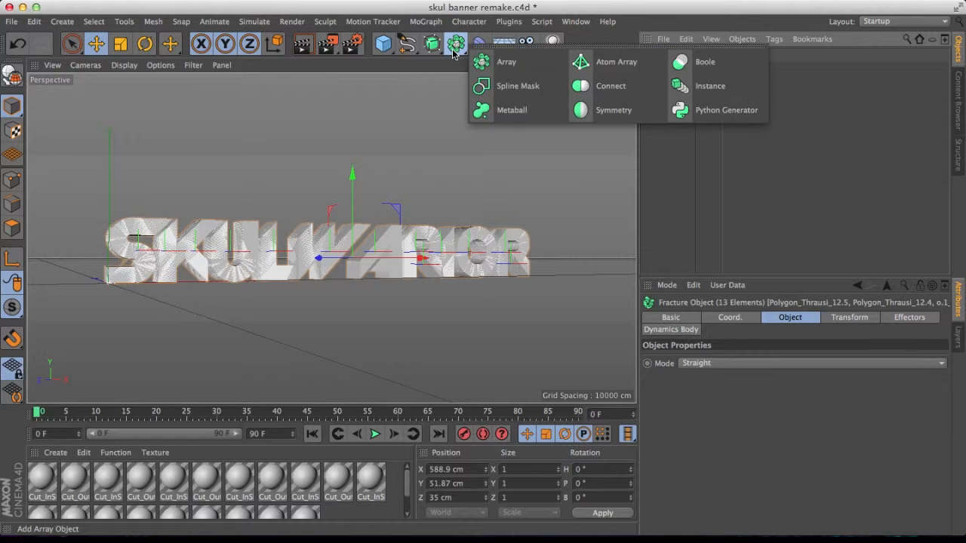
{"action": "left_click", "coordinate": [478, 43]}
{"action": "left_click", "coordinate": [524, 62]}
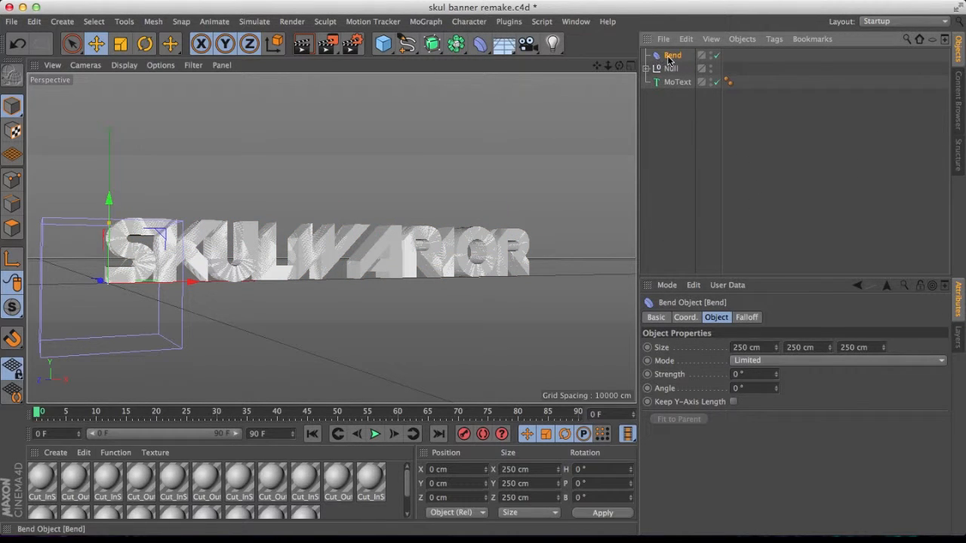
{"action": "right_click", "coordinate": [666, 57]}
{"action": "key", "text": "Escape"}
{"action": "key", "text": "Delete"}
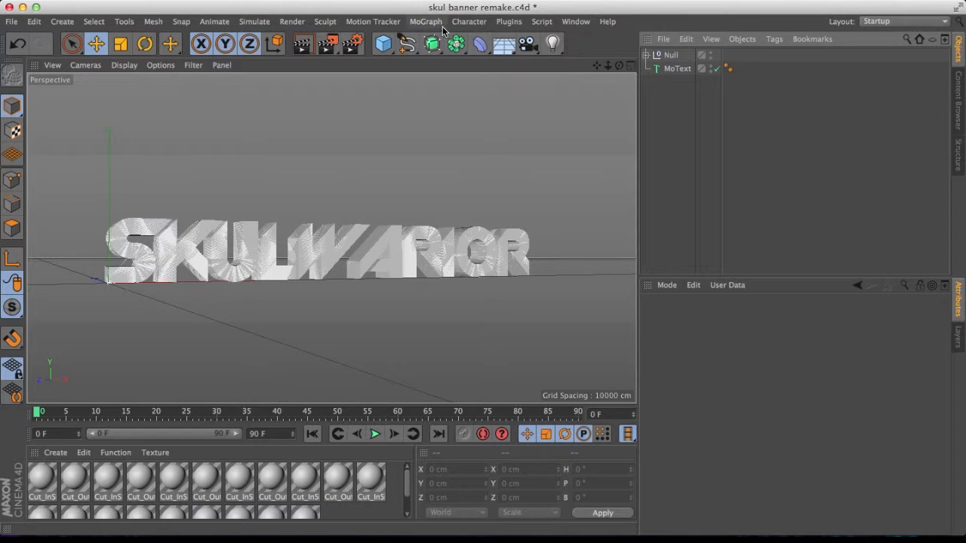
Add a Fracture object and place the Null of fragments inside it.
{"action": "left_click", "coordinate": [373, 21]}
{"action": "mouse_move", "coordinate": [419, 22]}
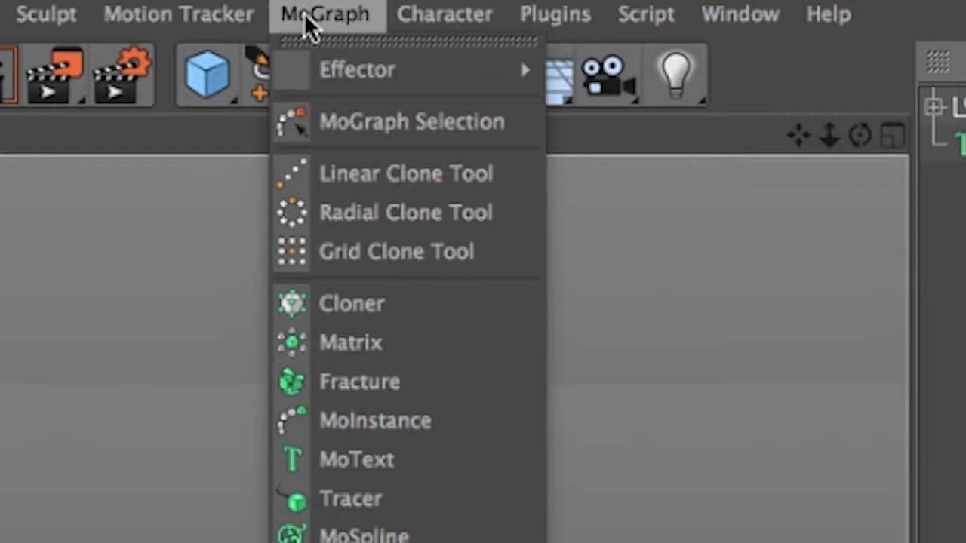
{"action": "left_click", "coordinate": [456, 141]}
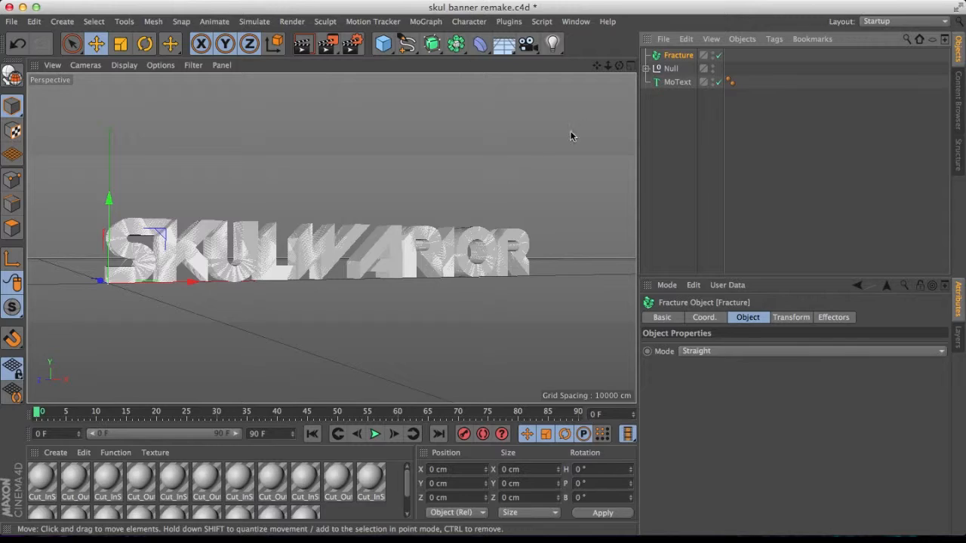
{"action": "left_click_drag", "start_coordinate": [672, 67], "coordinate": [675, 55]}
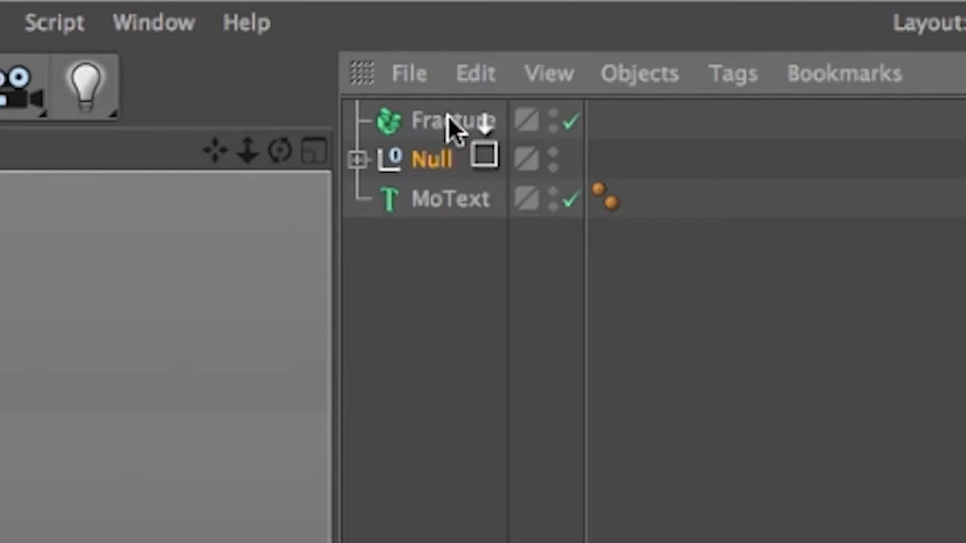
Set the Fracture object's mode to Explode Segments.
{"action": "left_click_drag", "start_coordinate": [448, 118], "coordinate": [450, 117]}
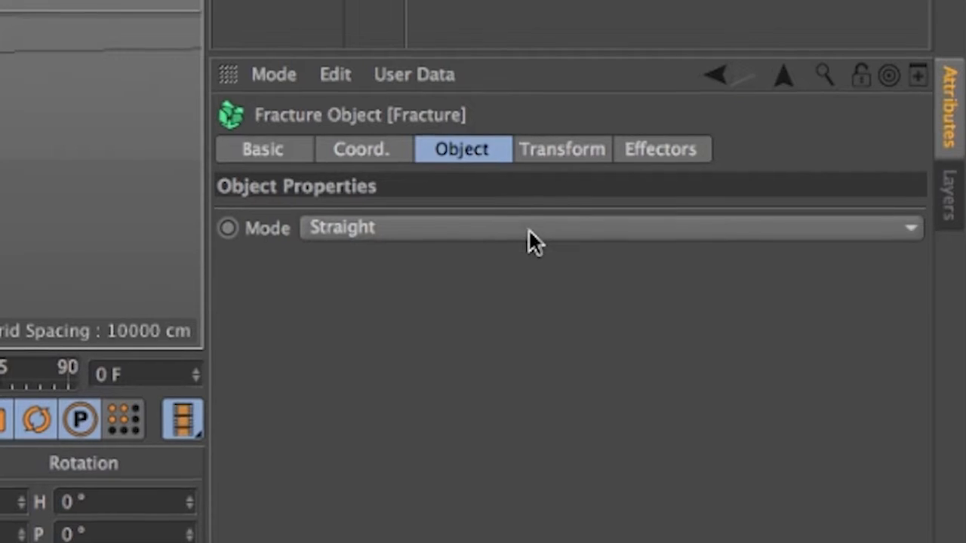
{"action": "left_click", "coordinate": [777, 352]}
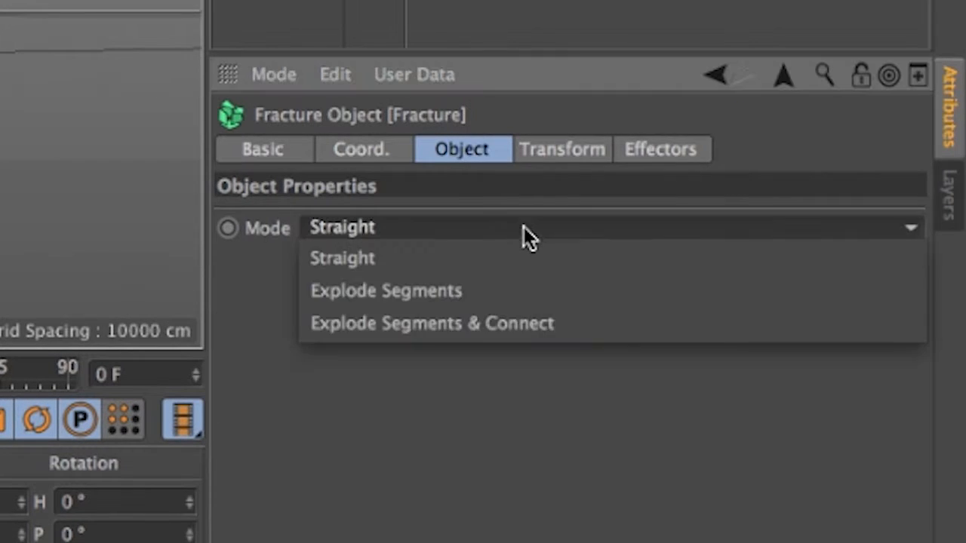
{"action": "left_click", "coordinate": [568, 291]}
Add a Random effector to the Fracture object.
{"action": "left_click", "coordinate": [562, 155]}
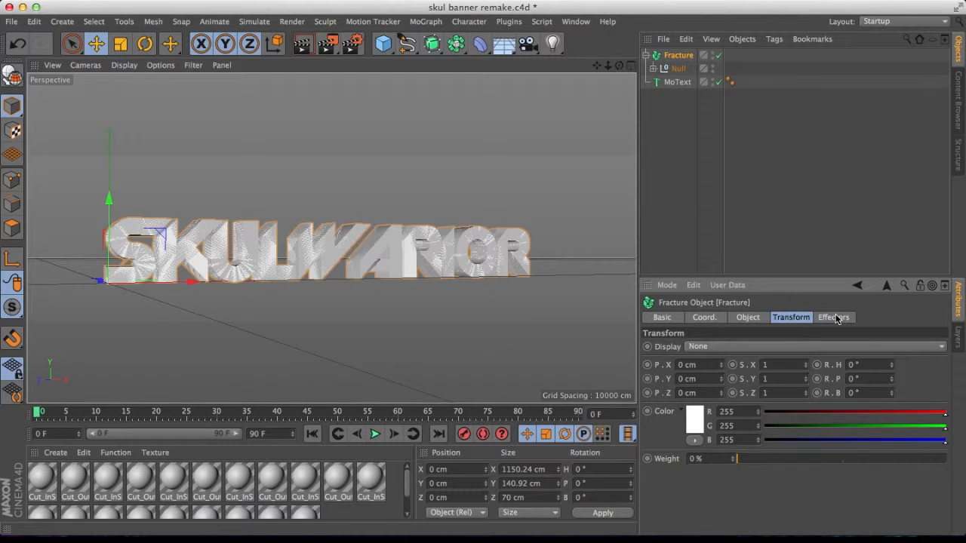
{"action": "left_click", "coordinate": [835, 317]}
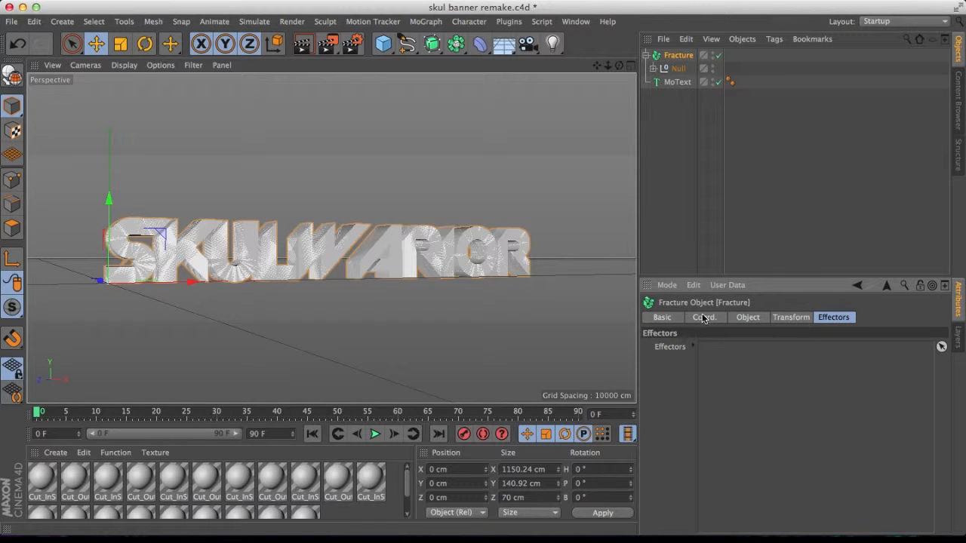
{"action": "left_click", "coordinate": [669, 319]}
{"action": "left_click", "coordinate": [816, 318]}
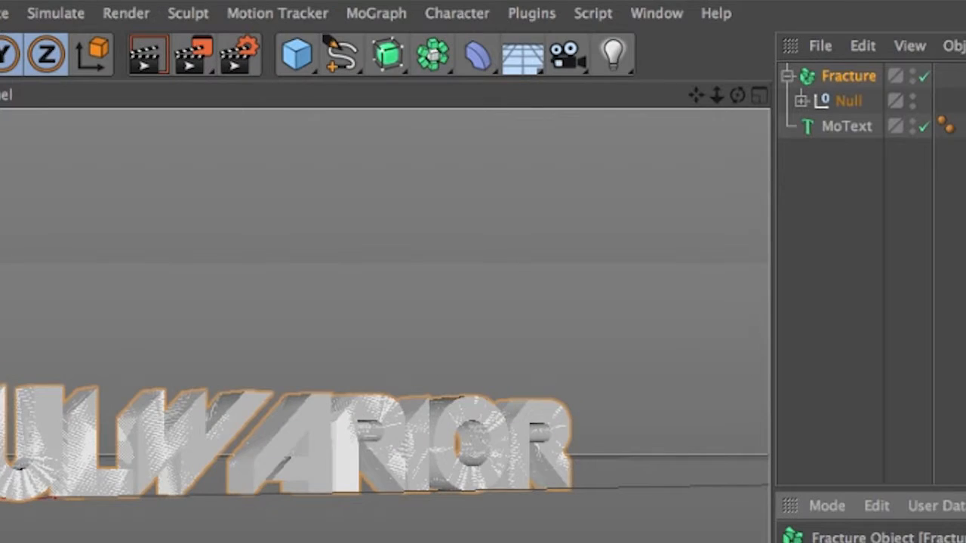
{"action": "left_click", "coordinate": [385, 16]}
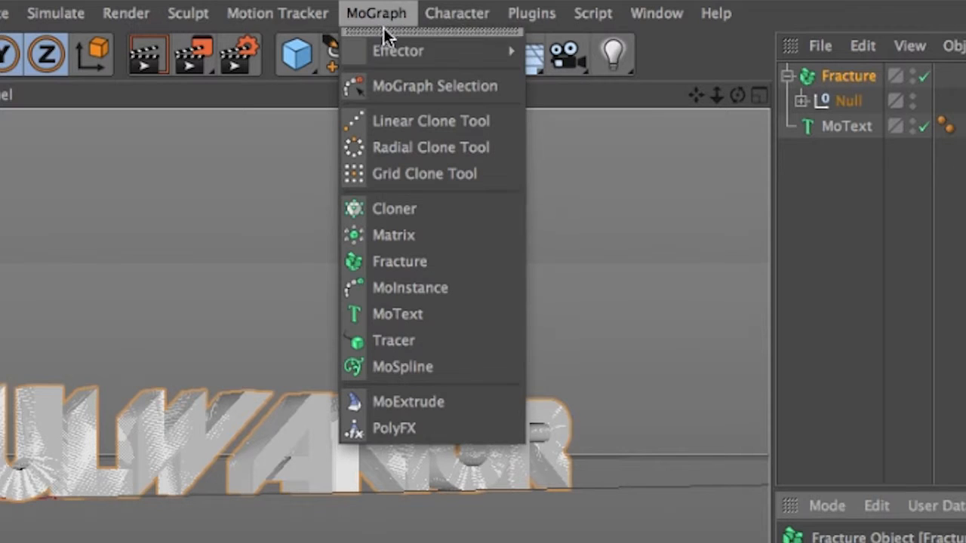
{"action": "mouse_move", "coordinate": [400, 61]}
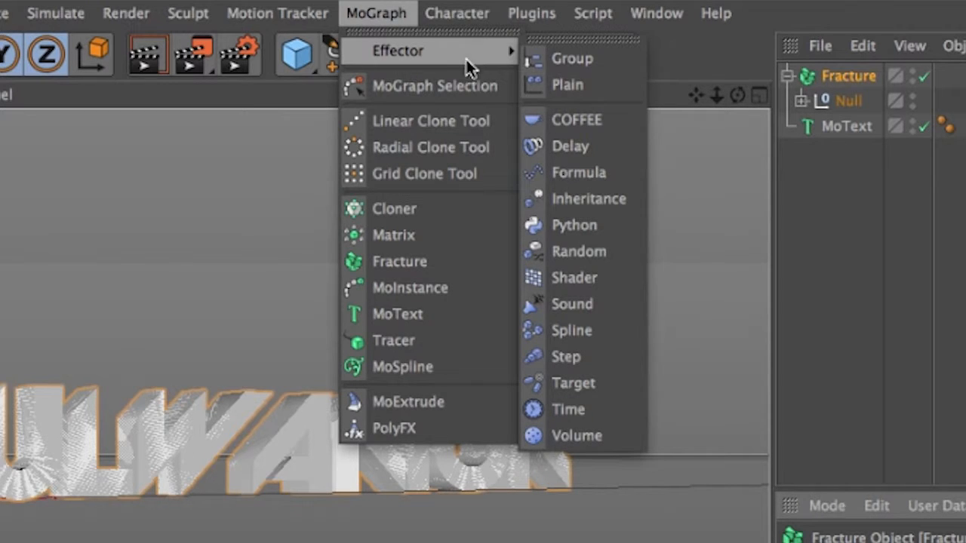
{"action": "left_click", "coordinate": [614, 252]}
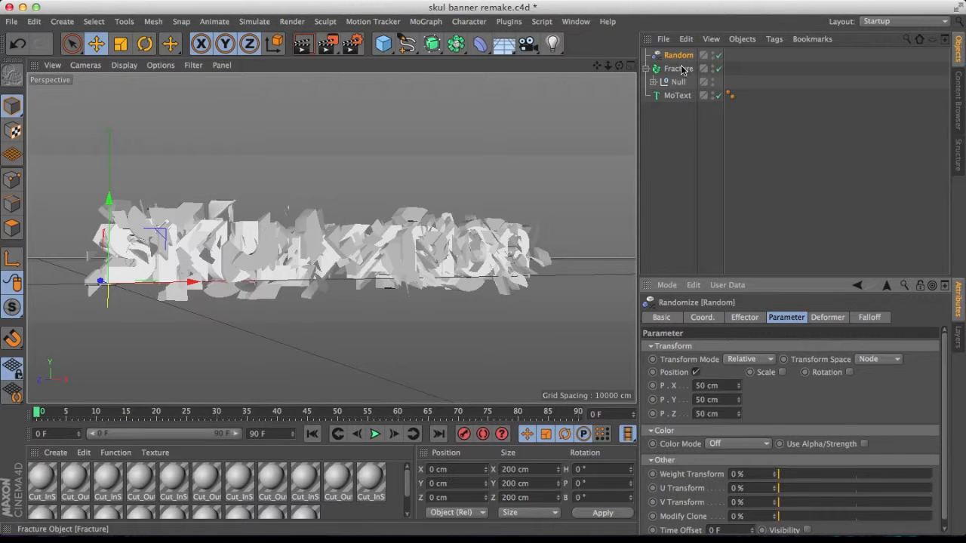
Review the Random effector's Deformer, Falloff, Coord, Basic and Effector settings.
{"action": "left_click", "coordinate": [845, 318]}
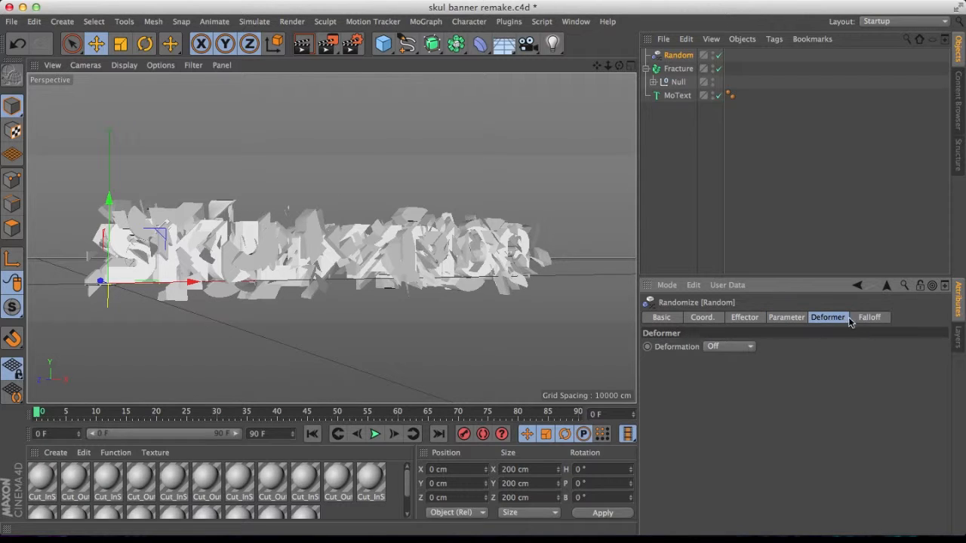
{"action": "left_click", "coordinate": [871, 317]}
{"action": "left_click", "coordinate": [724, 347]}
{"action": "left_click", "coordinate": [724, 347]}
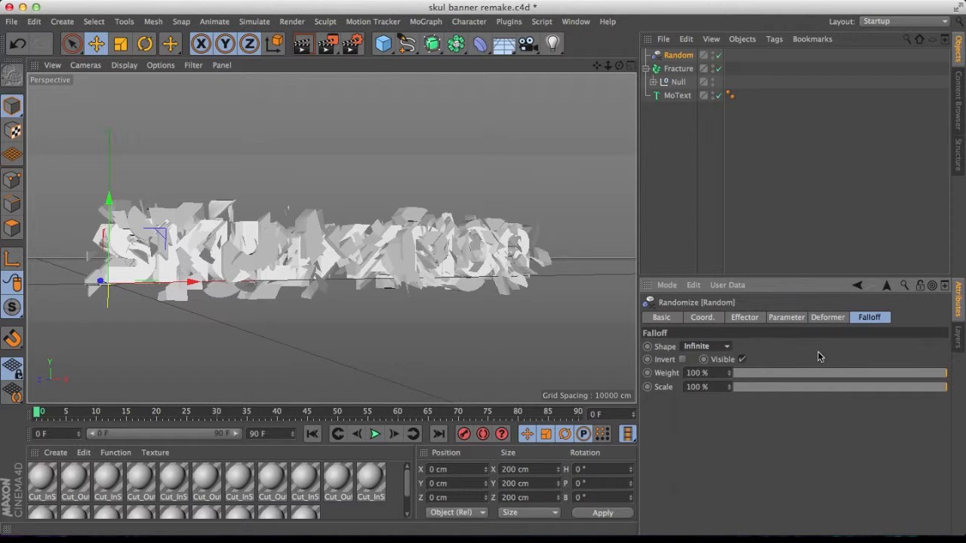
{"action": "left_click", "coordinate": [796, 318]}
{"action": "left_click", "coordinate": [740, 318]}
{"action": "left_click", "coordinate": [717, 318]}
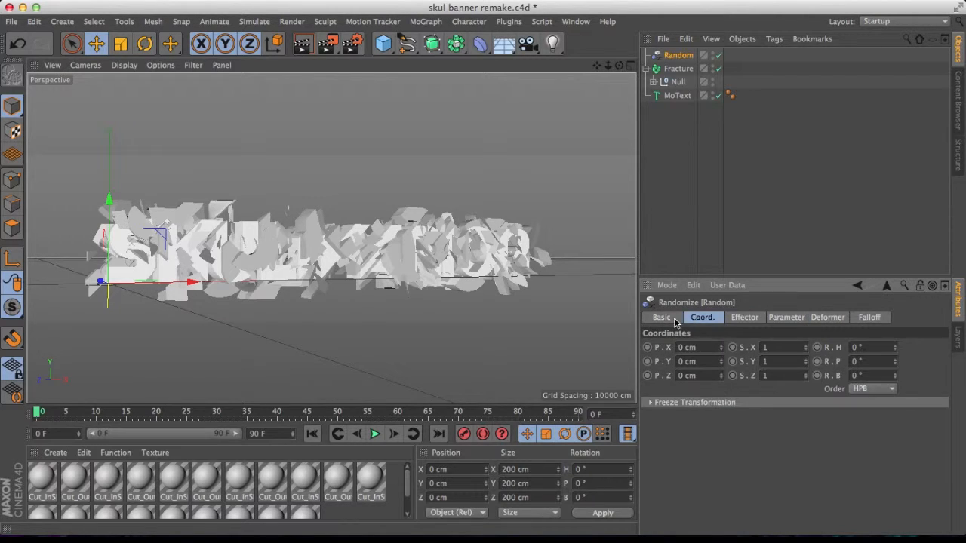
{"action": "left_click", "coordinate": [675, 318]}
{"action": "left_click", "coordinate": [700, 318]}
{"action": "left_click", "coordinate": [758, 318]}
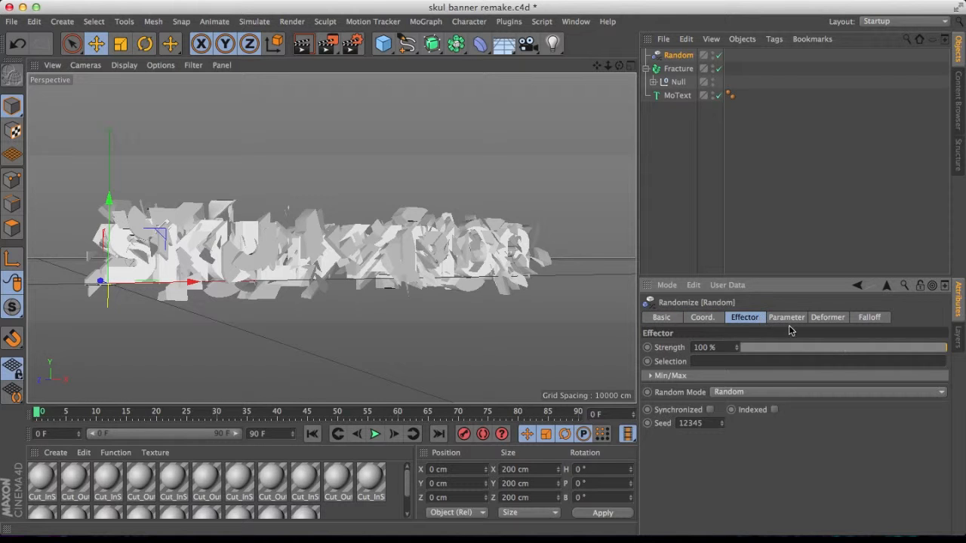
Set the Random effector's position randomness to about -218 cm X, 122 cm Y and -13 cm Z.
{"action": "left_click_drag", "start_coordinate": [784, 347], "coordinate": [949, 350]}
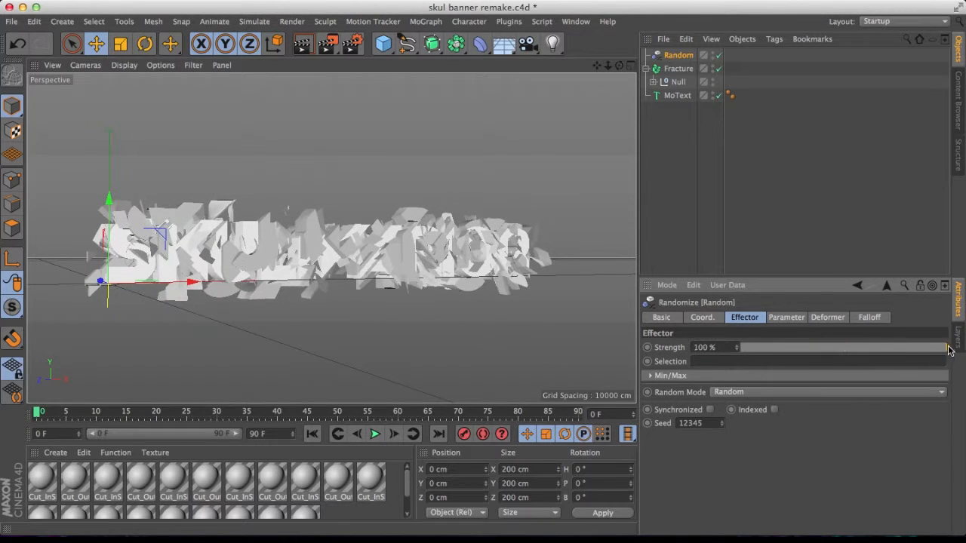
{"action": "left_click", "coordinate": [785, 318]}
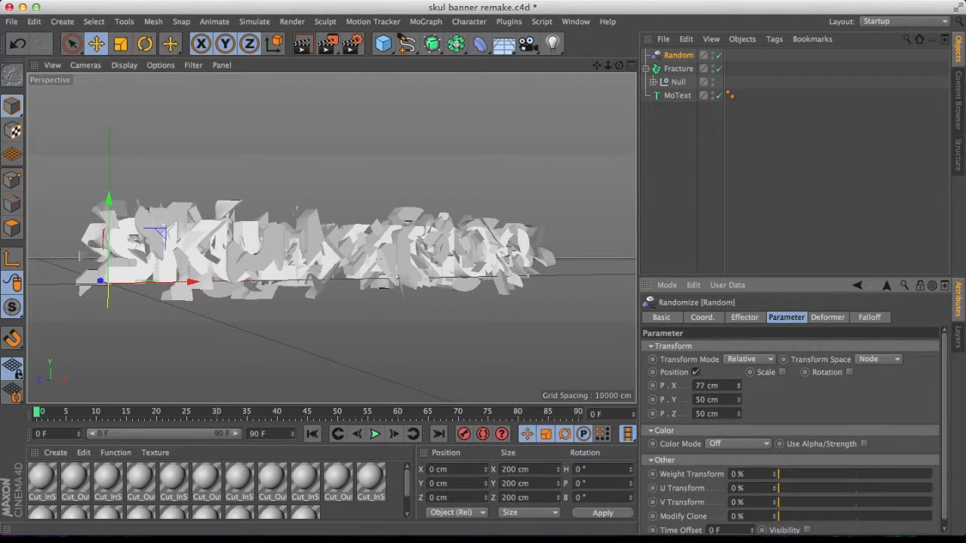
{"action": "left_click_drag", "start_coordinate": [738, 385], "coordinate": [739, 427]}
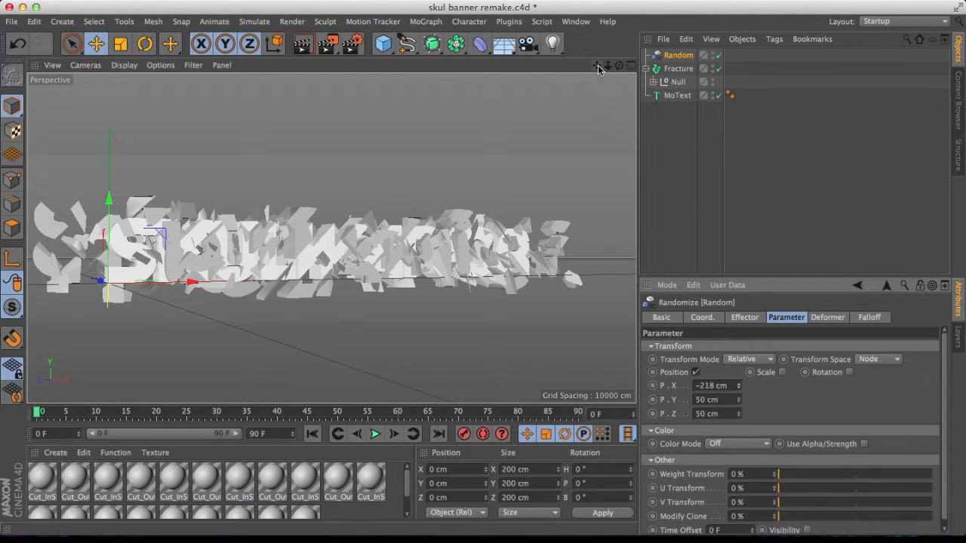
{"action": "left_click_drag", "start_coordinate": [597, 67], "coordinate": [631, 58]}
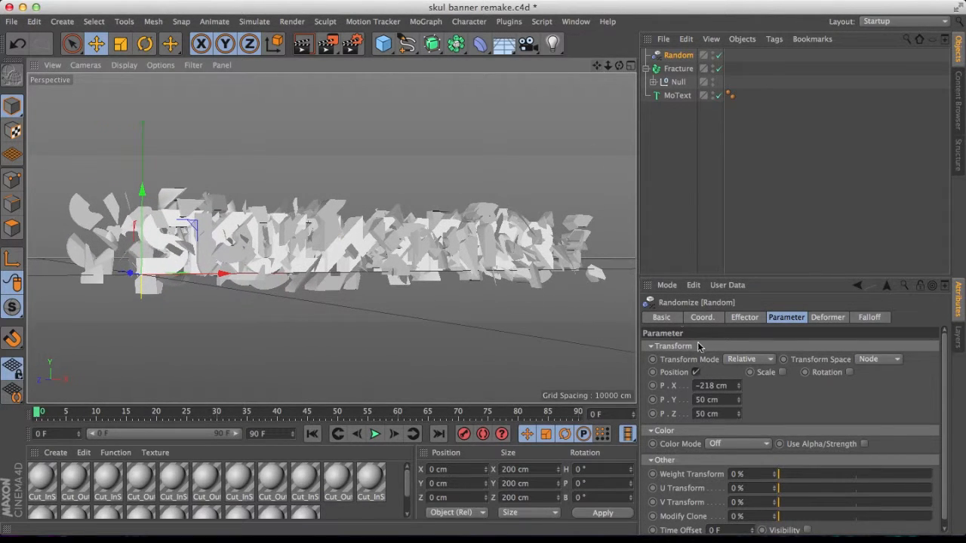
{"action": "mouse_move", "coordinate": [738, 405]}
{"action": "left_mouse_down"}
{"action": "mouse_move", "coordinate": [738, 397]}
{"action": "mouse_move", "coordinate": [739, 421]}
{"action": "left_mouse_up"}
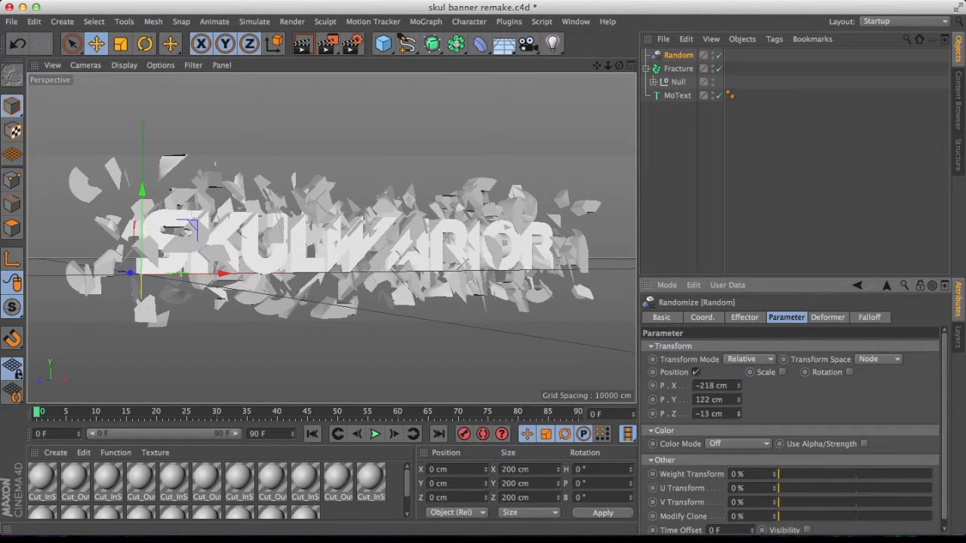
Move the Null of fragments forward to about 71 cm along Z.
{"action": "left_click", "coordinate": [677, 68]}
{"action": "left_click", "coordinate": [676, 81]}
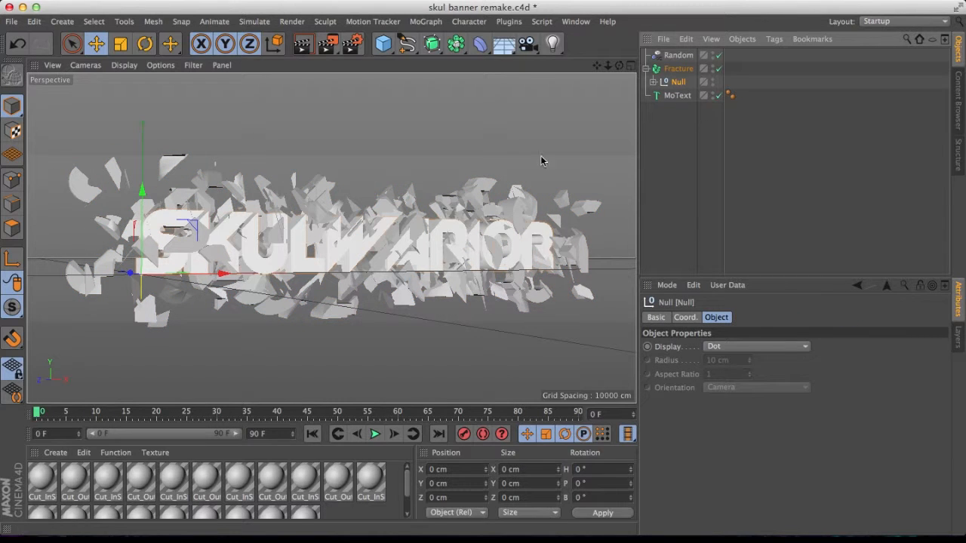
{"action": "left_click_drag", "start_coordinate": [129, 276], "coordinate": [125, 276]}
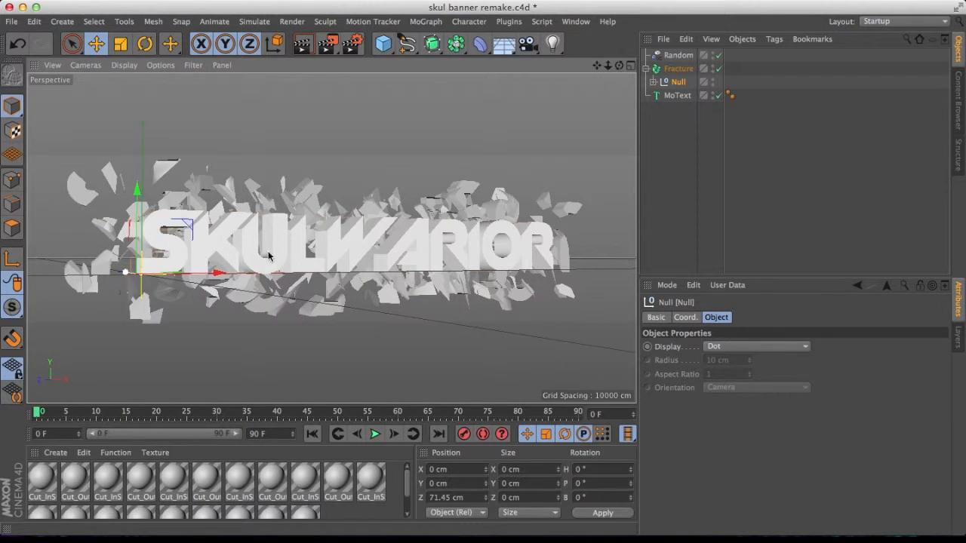
Adjust the Random effector's position randomness to about -302 cm X, 118 cm Y and 24 cm Z.
{"action": "left_click", "coordinate": [670, 57]}
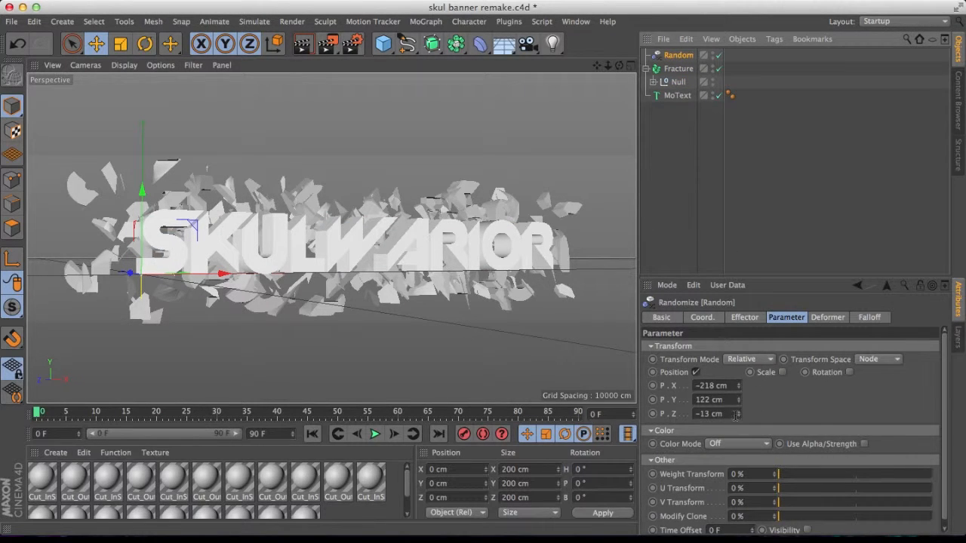
{"action": "mouse_move", "coordinate": [737, 417]}
{"action": "left_mouse_down"}
{"action": "mouse_move", "coordinate": [737, 385]}
{"action": "mouse_move", "coordinate": [737, 406]}
{"action": "left_mouse_up"}
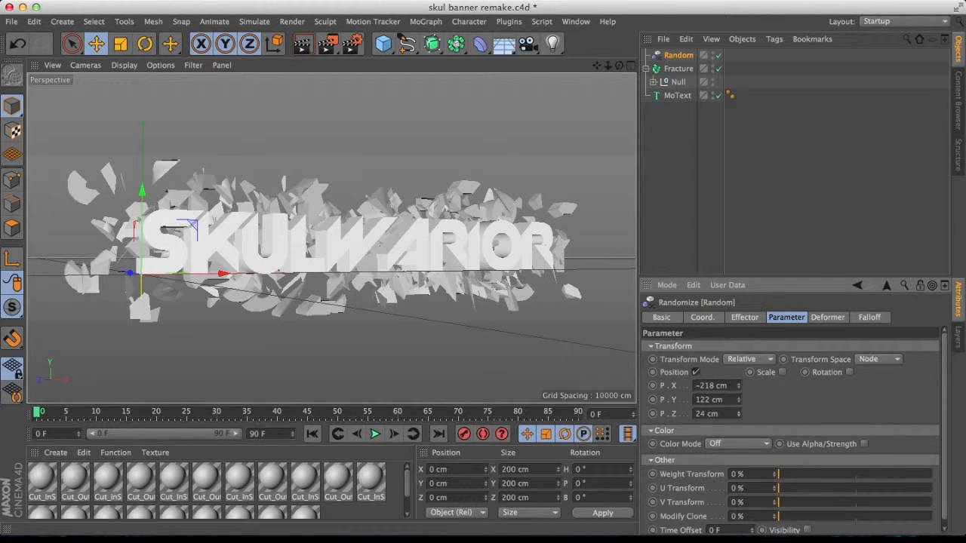
{"action": "mouse_move", "coordinate": [737, 401]}
{"action": "left_mouse_down"}
{"action": "mouse_move", "coordinate": [738, 391]}
{"action": "mouse_move", "coordinate": [737, 411]}
{"action": "left_mouse_up"}
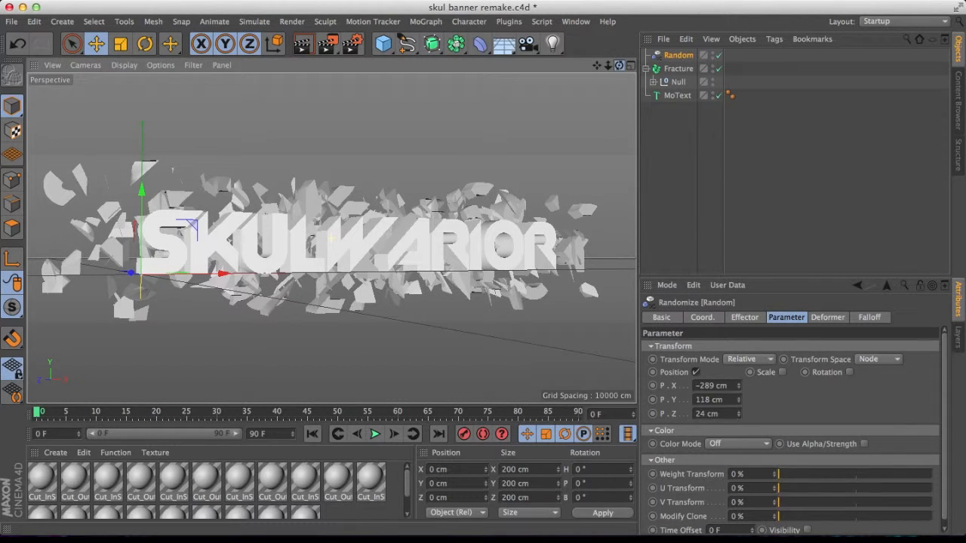
{"action": "mouse_move", "coordinate": [618, 65]}
{"action": "left_mouse_down"}
{"action": "mouse_move", "coordinate": [614, 95]}
{"action": "mouse_move", "coordinate": [618, 70]}
{"action": "left_mouse_up"}
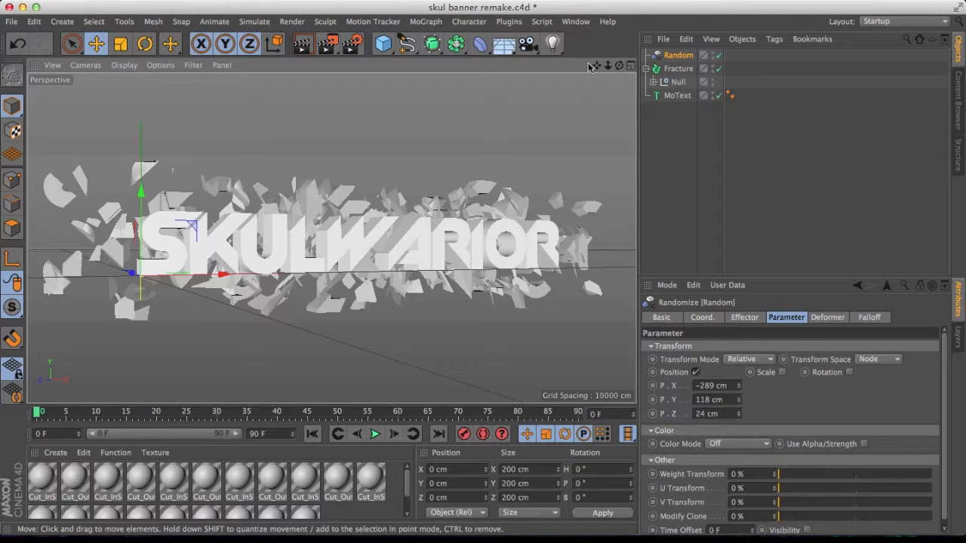
{"action": "left_click_drag", "start_coordinate": [595, 66], "coordinate": [593, 66]}
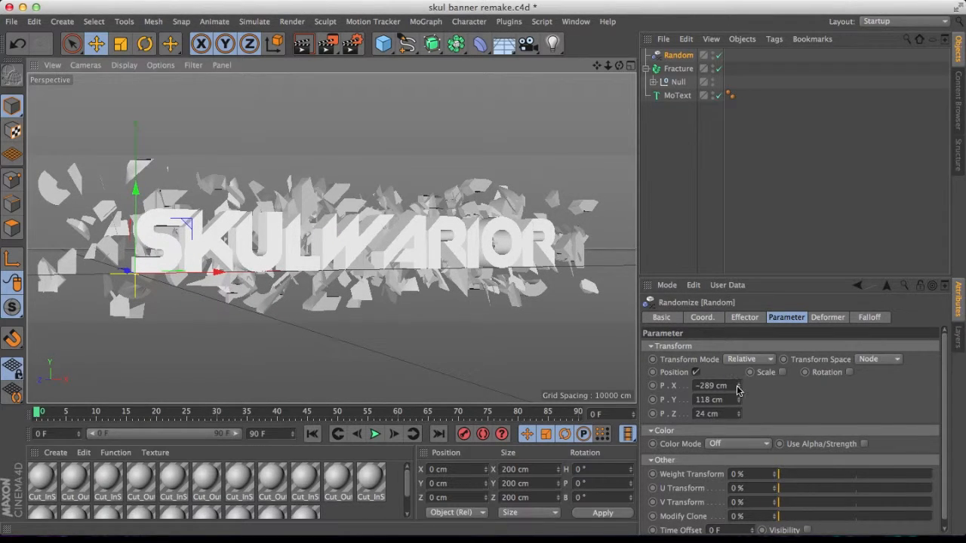
{"action": "mouse_move", "coordinate": [738, 389]}
{"action": "left_mouse_down"}
{"action": "mouse_move", "coordinate": [739, 457]}
{"action": "mouse_move", "coordinate": [740, 390]}
{"action": "left_mouse_up"}
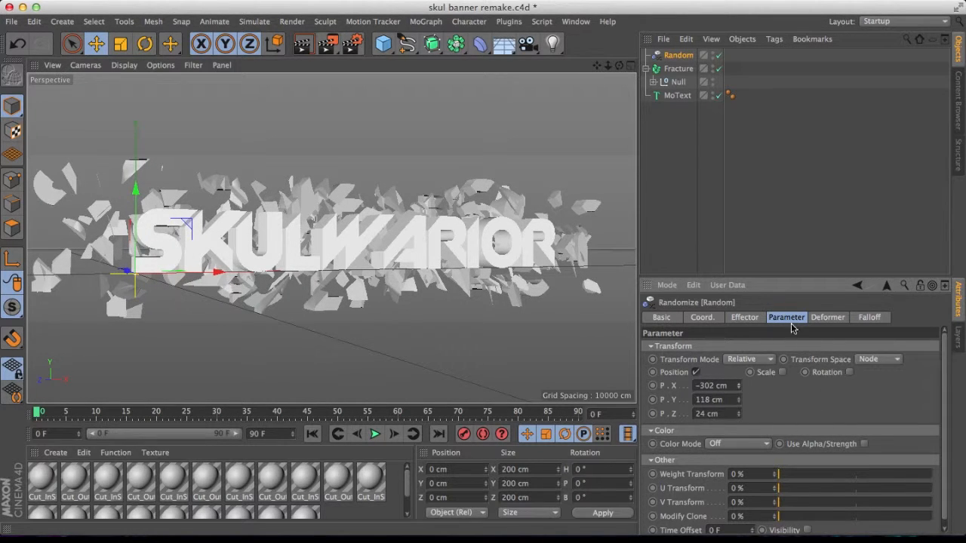
Review the Random effector's Deformer, Effector, Coord, Basic and Parameter settings and transform mode options.
{"action": "left_click", "coordinate": [826, 317]}
{"action": "left_click", "coordinate": [751, 349]}
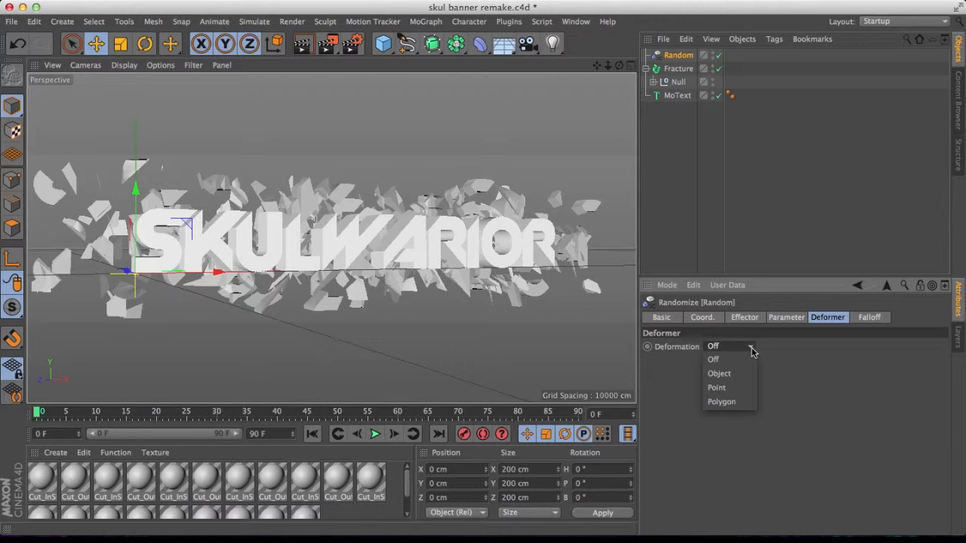
{"action": "left_click", "coordinate": [826, 349]}
{"action": "left_click", "coordinate": [740, 320]}
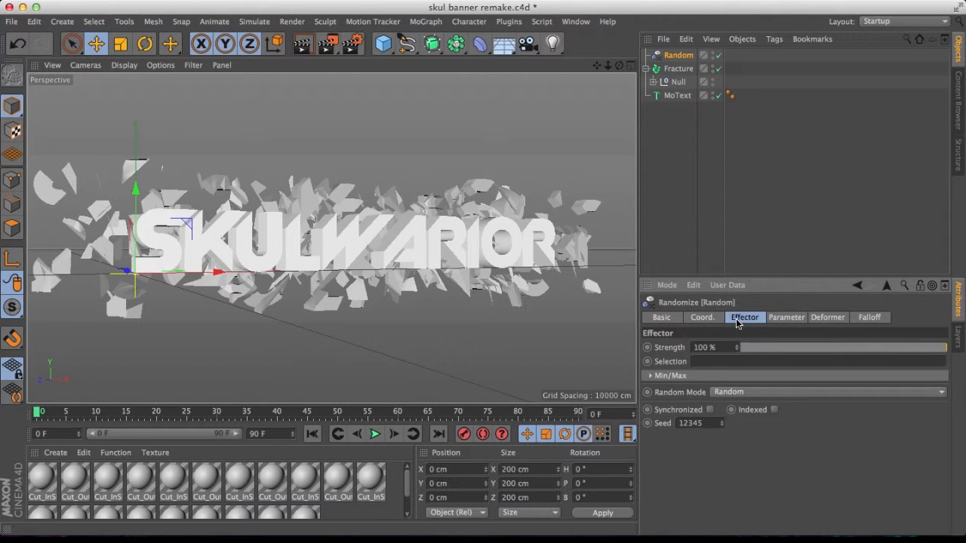
{"action": "left_click", "coordinate": [716, 320]}
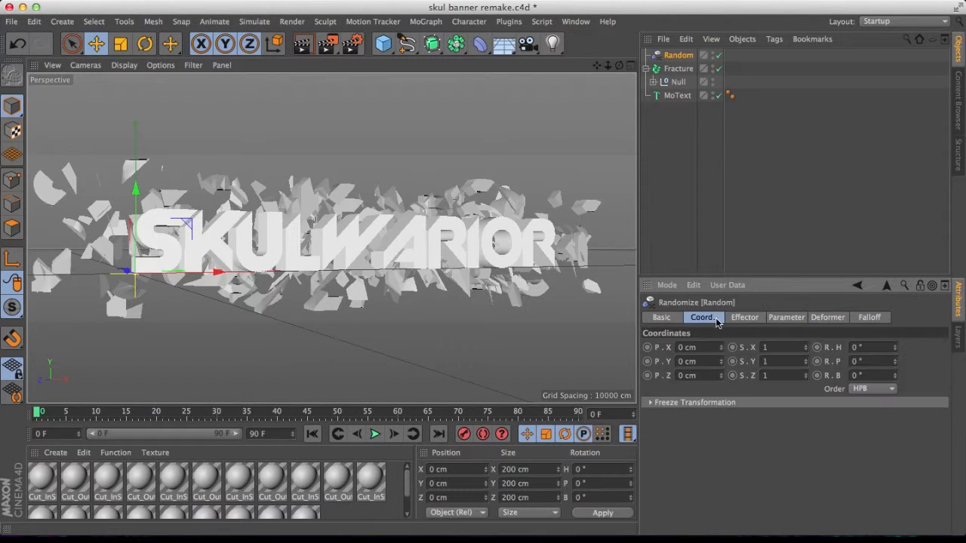
{"action": "left_click", "coordinate": [784, 317]}
{"action": "left_click", "coordinate": [751, 360]}
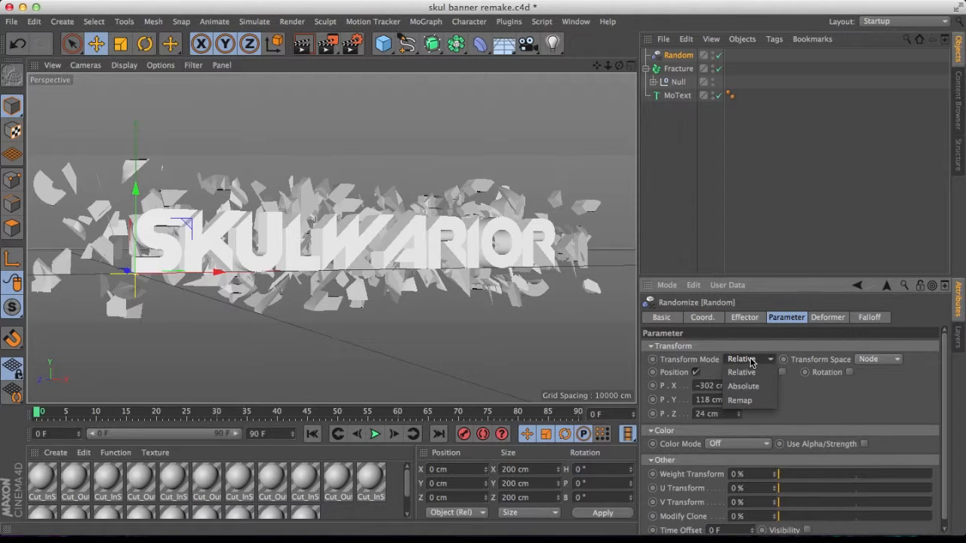
{"action": "left_click", "coordinate": [749, 360]}
{"action": "scroll", "coordinate": [945, 365], "scroll_direction": "down", "scroll_amount": 1}
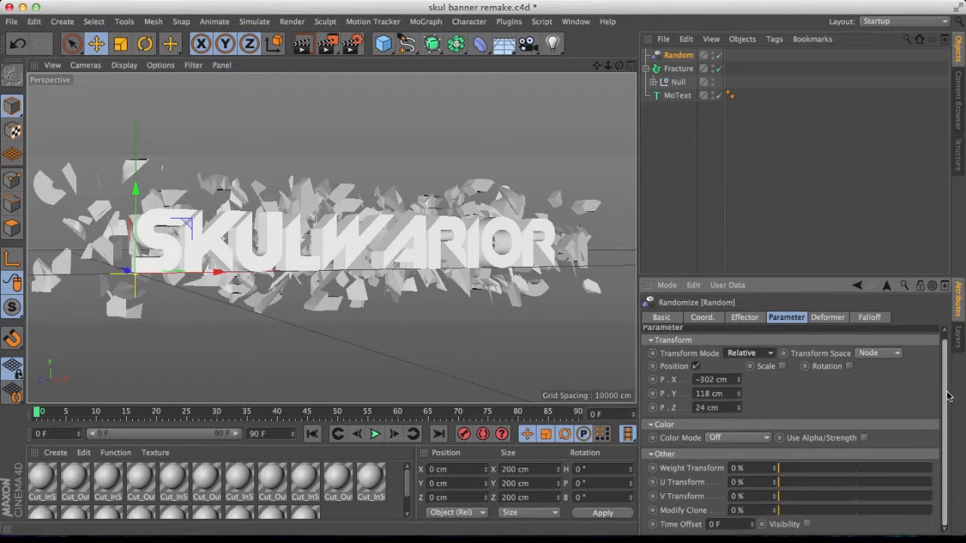
{"action": "left_click", "coordinate": [826, 316]}
{"action": "left_click", "coordinate": [702, 318]}
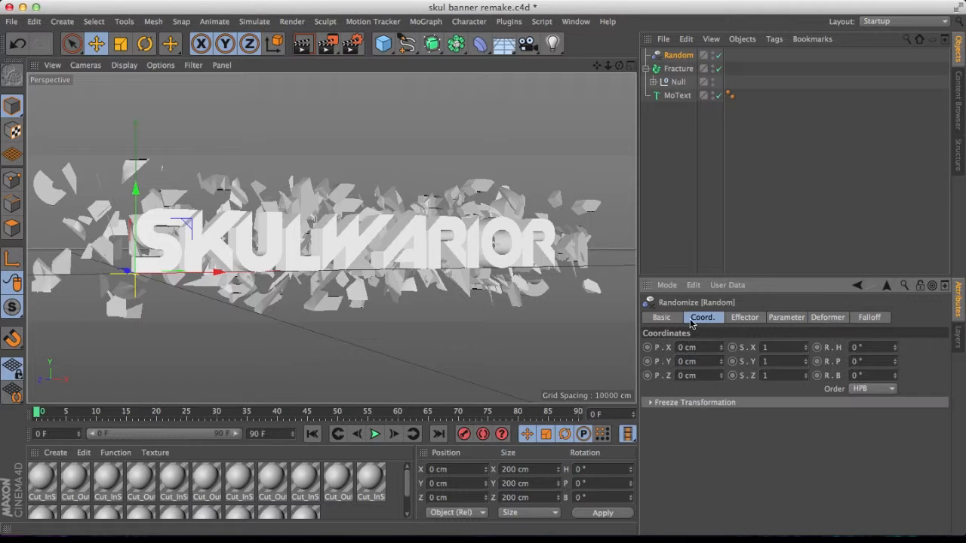
{"action": "left_click", "coordinate": [663, 318]}
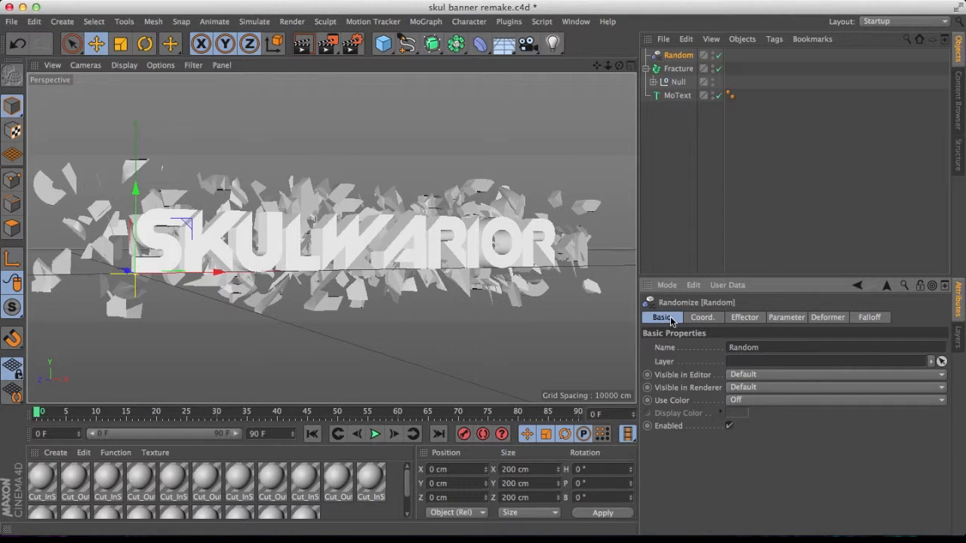
{"action": "left_click", "coordinate": [785, 318]}
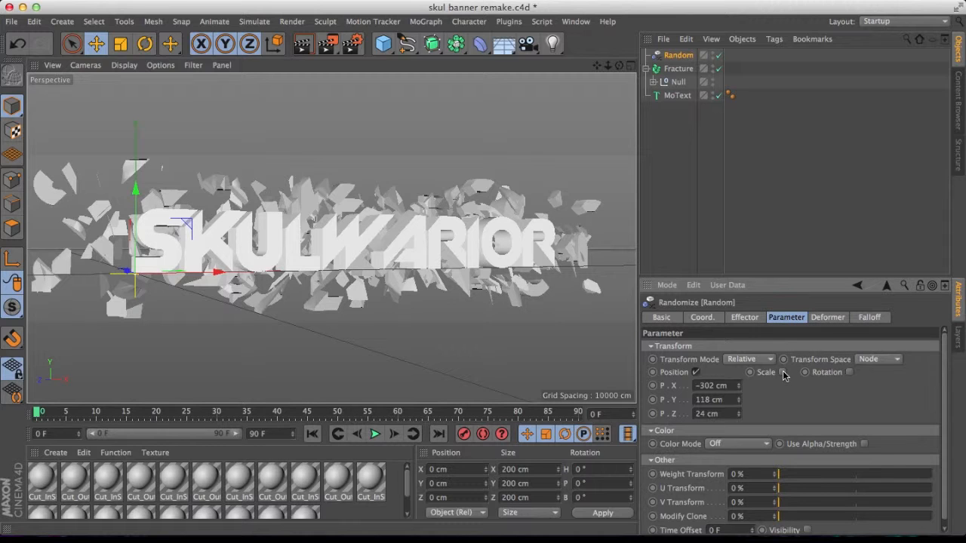
Enable rotation on the Random effector and set rotation to about 38° H, -31° P and -18° B.
{"action": "left_click", "coordinate": [850, 372]}
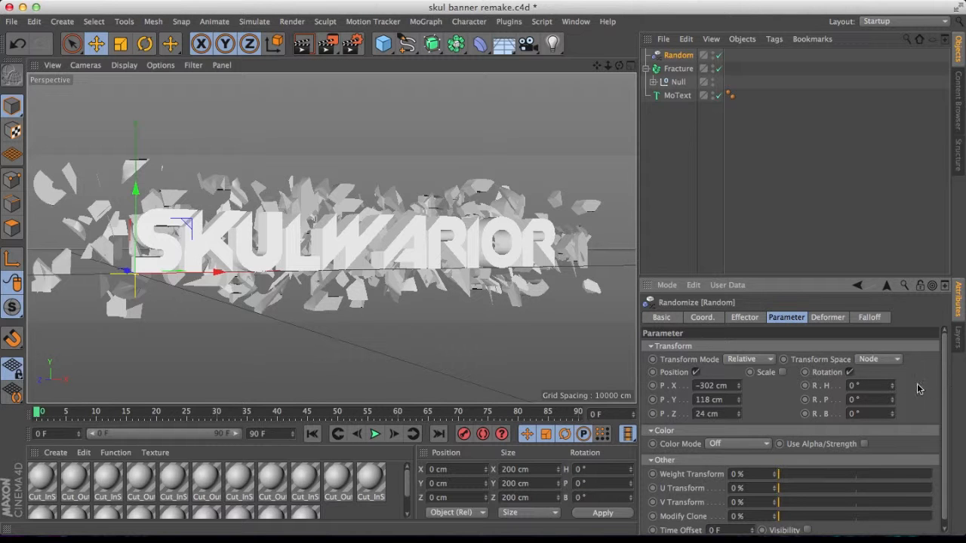
{"action": "double_click", "coordinate": [855, 385]}
{"action": "type", "text": "66"}
{"action": "key", "text": "Return"}
{"action": "left_click_drag", "start_coordinate": [892, 386], "coordinate": [893, 423]}
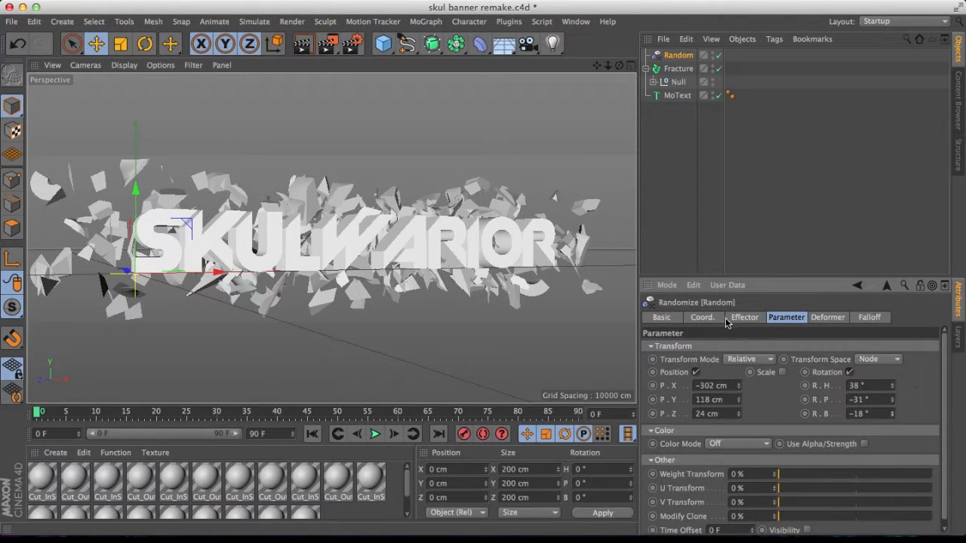
Set the Cut_InSide material's color to cyan, R 9, G 235, B 231.
{"action": "left_click", "coordinate": [42, 479]}
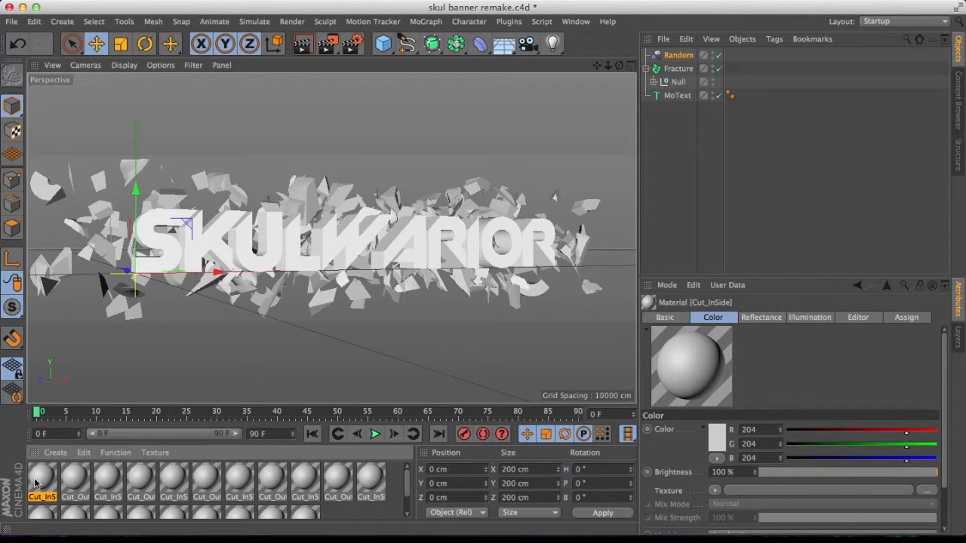
{"action": "double_click", "coordinate": [39, 479]}
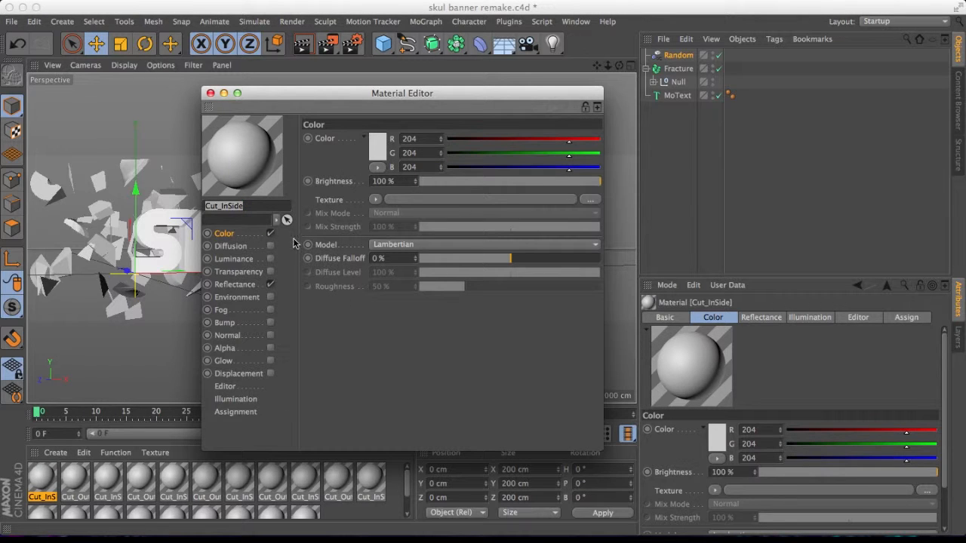
{"action": "left_click", "coordinate": [378, 150]}
{"action": "left_click_drag", "start_coordinate": [361, 144], "coordinate": [396, 113]}
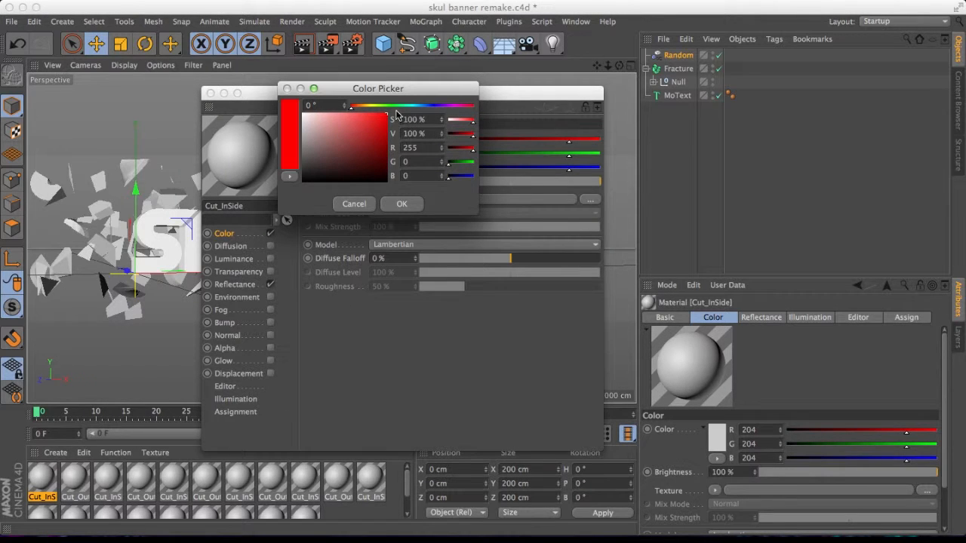
{"action": "left_click", "coordinate": [401, 204]}
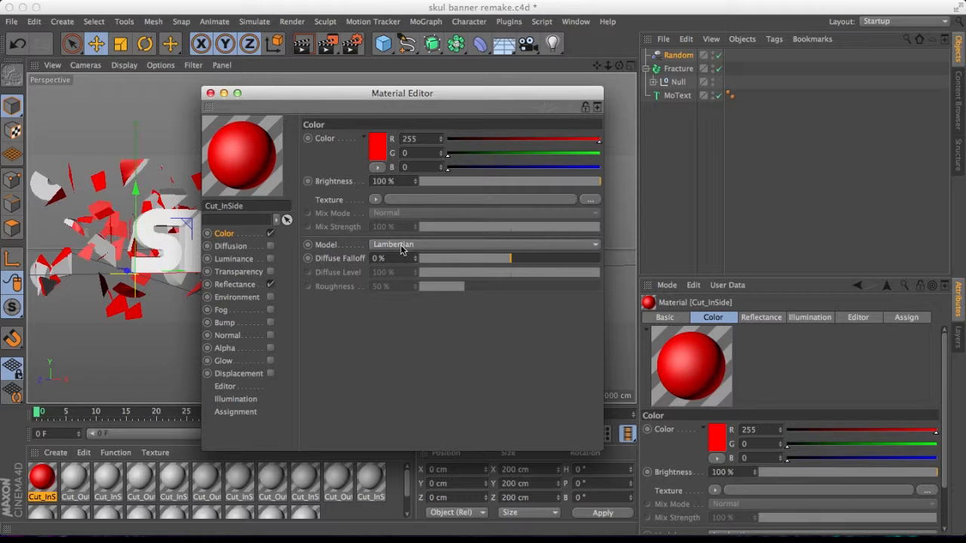
{"action": "left_click", "coordinate": [375, 151]}
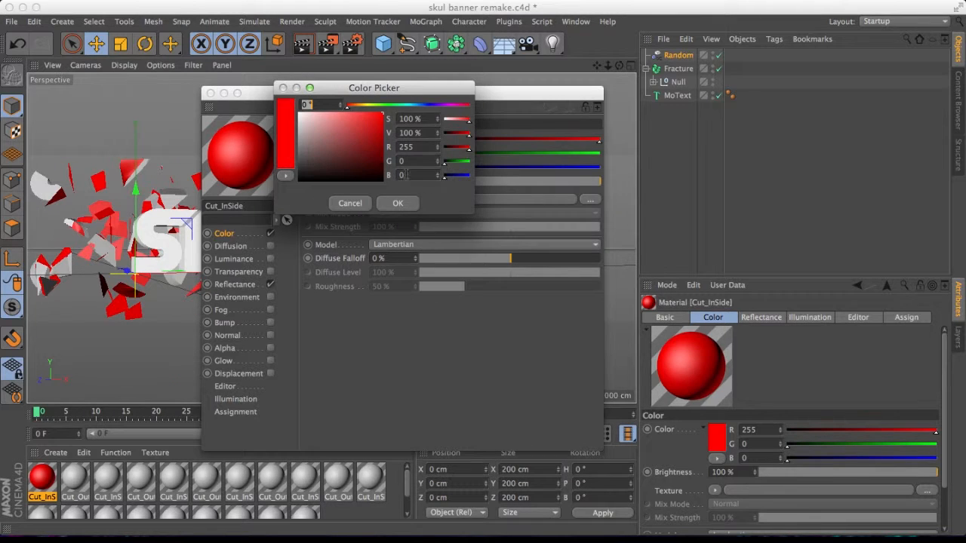
{"action": "left_click", "coordinate": [392, 104]}
{"action": "left_click_drag", "start_coordinate": [392, 105], "coordinate": [407, 109]}
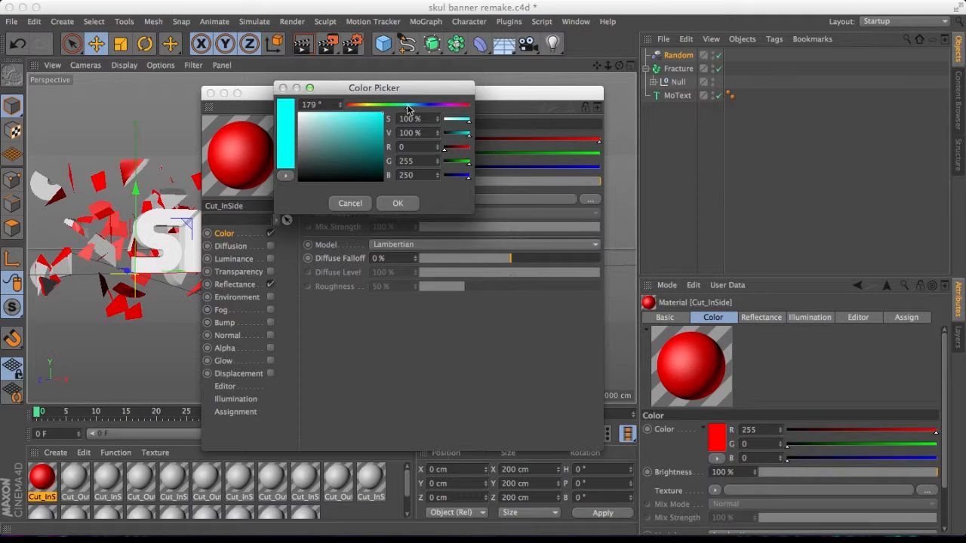
{"action": "left_click", "coordinate": [380, 133]}
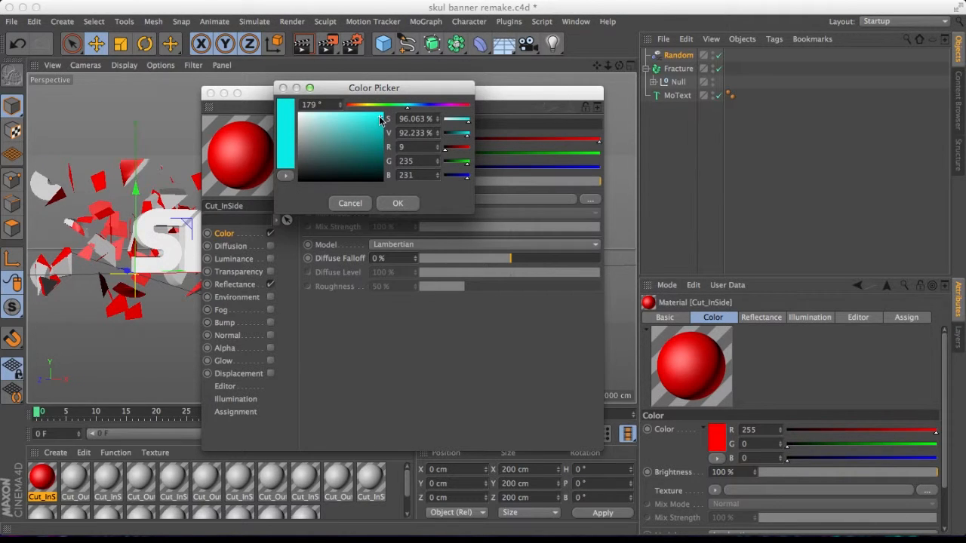
{"action": "left_click", "coordinate": [397, 202]}
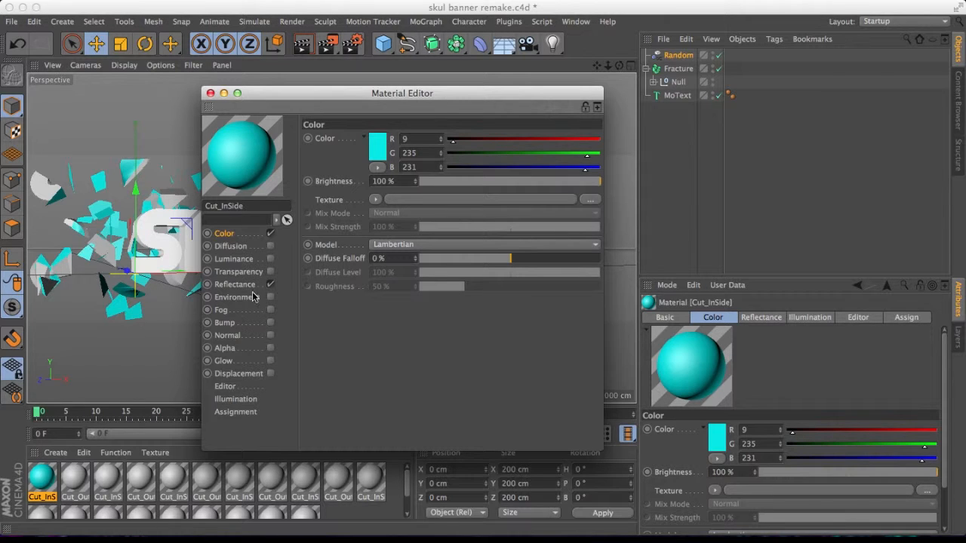
Set the Cut_OutSide material's color to magenta, R 255, G 0, B 246.
{"action": "left_click", "coordinate": [78, 491]}
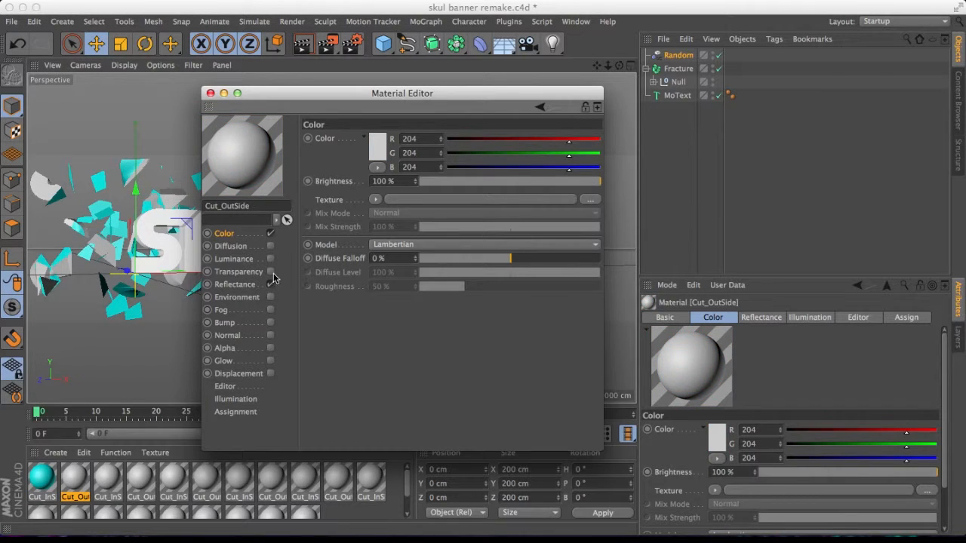
{"action": "left_click", "coordinate": [378, 148]}
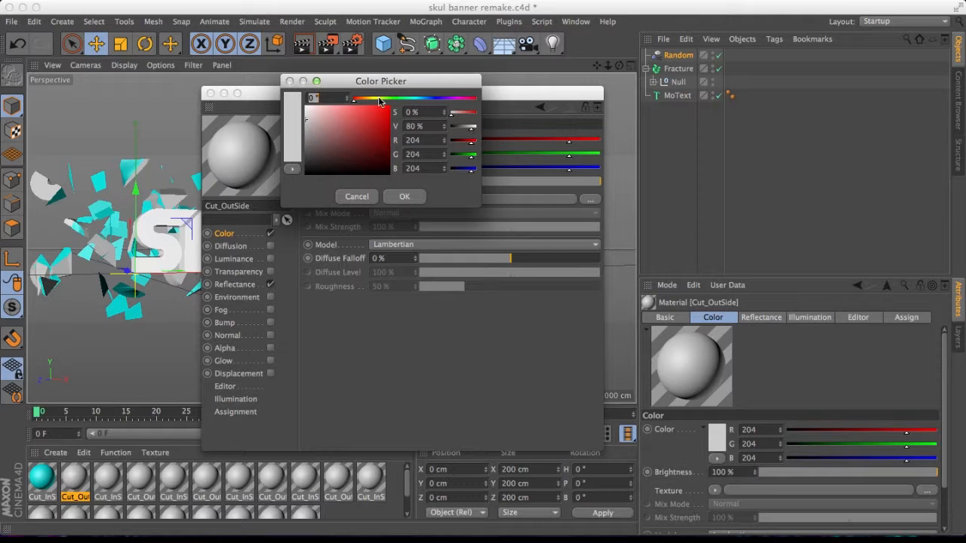
{"action": "left_click_drag", "start_coordinate": [419, 100], "coordinate": [455, 101]}
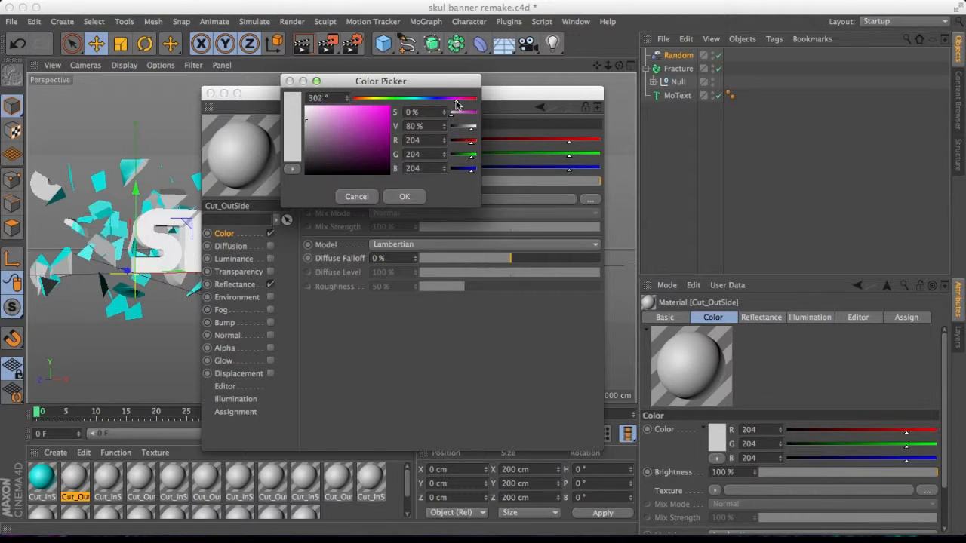
{"action": "left_click_drag", "start_coordinate": [390, 119], "coordinate": [391, 106]}
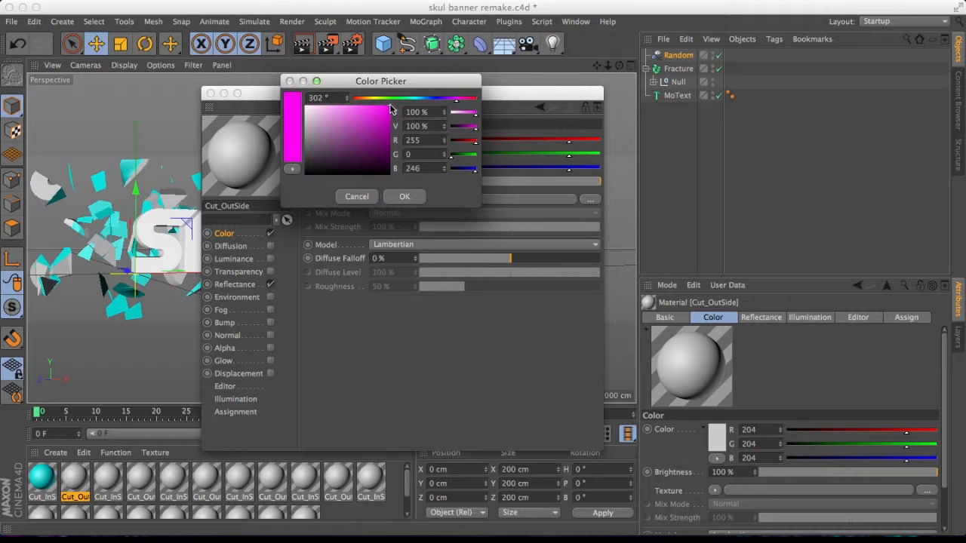
{"action": "left_click", "coordinate": [400, 196]}
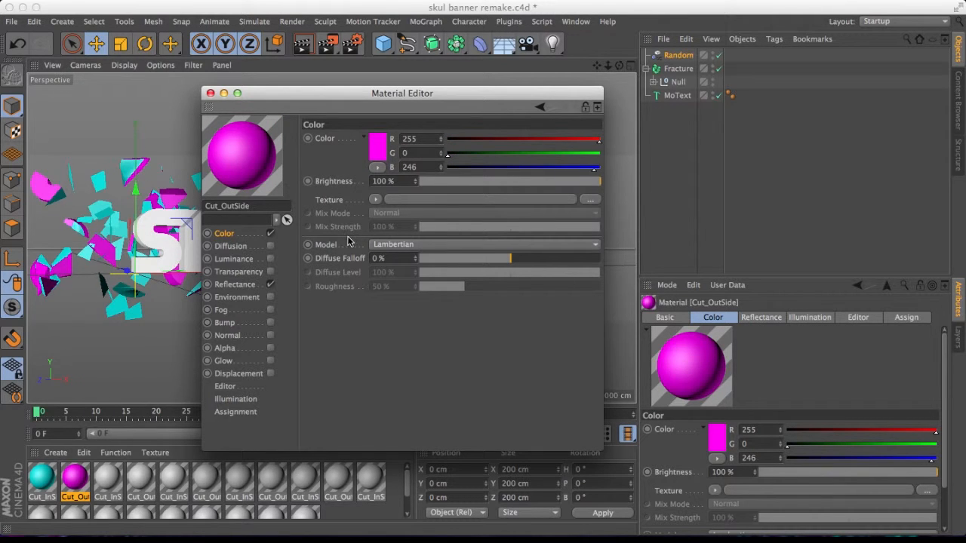
{"action": "left_click", "coordinate": [210, 93]}
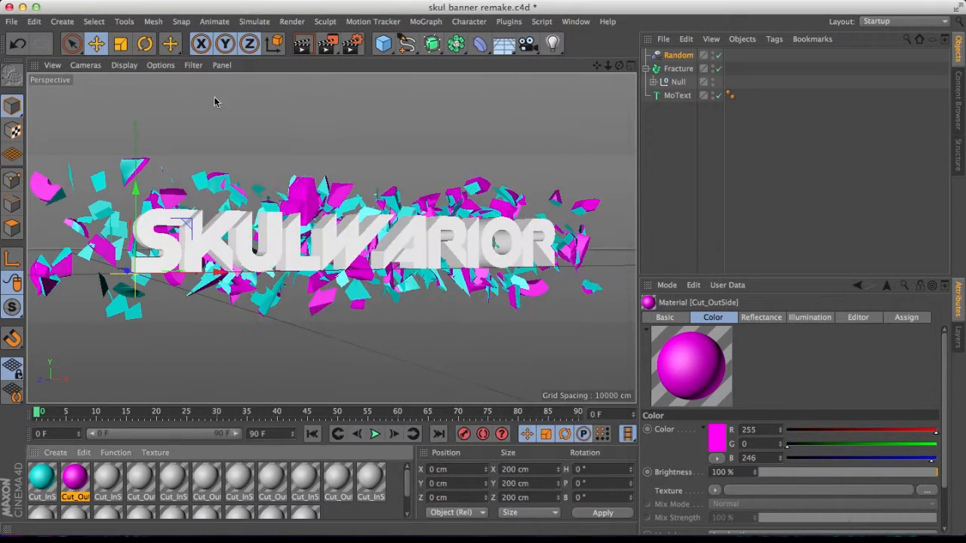
Render the active view and review the Depth of Field, Ambient Occlusion and Caustics render settings.
{"action": "left_click", "coordinate": [302, 45]}
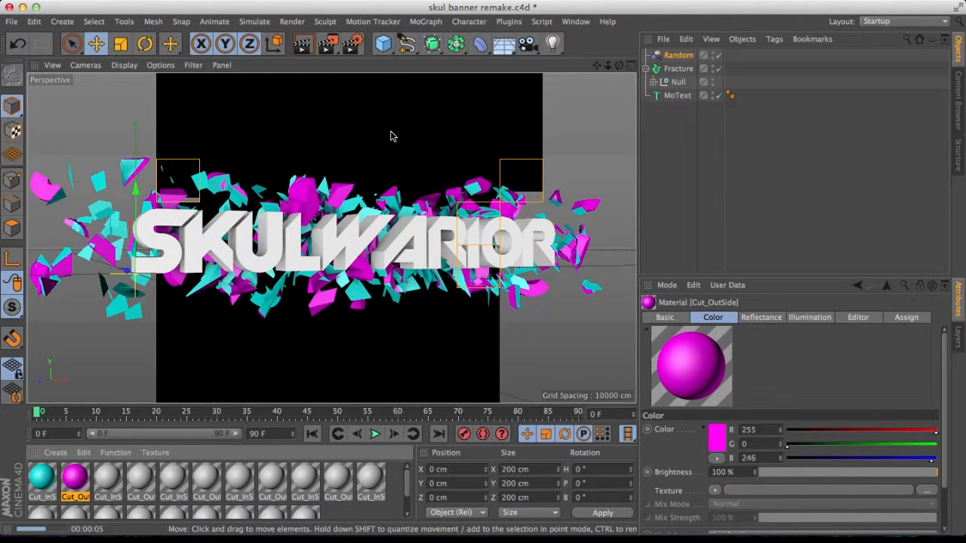
{"action": "left_click", "coordinate": [351, 49]}
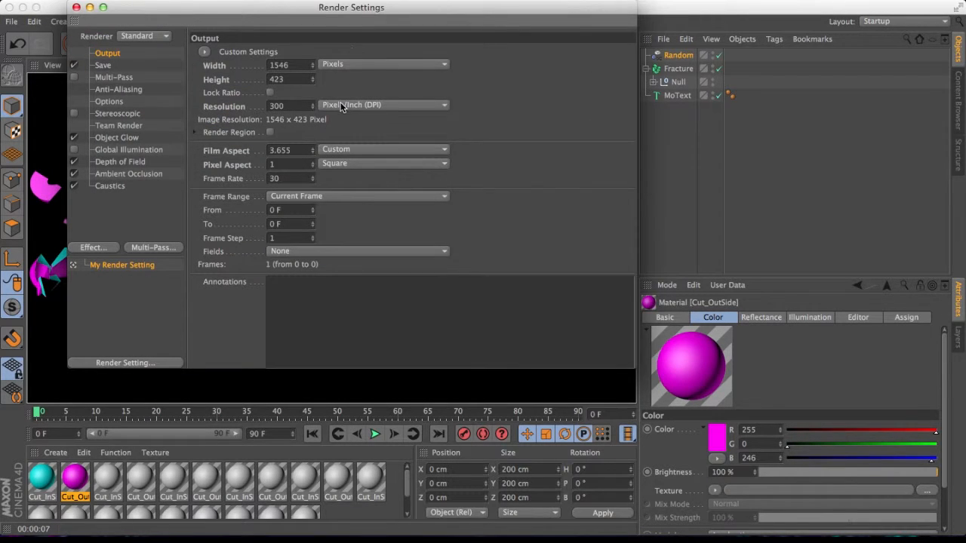
{"action": "left_click", "coordinate": [141, 162]}
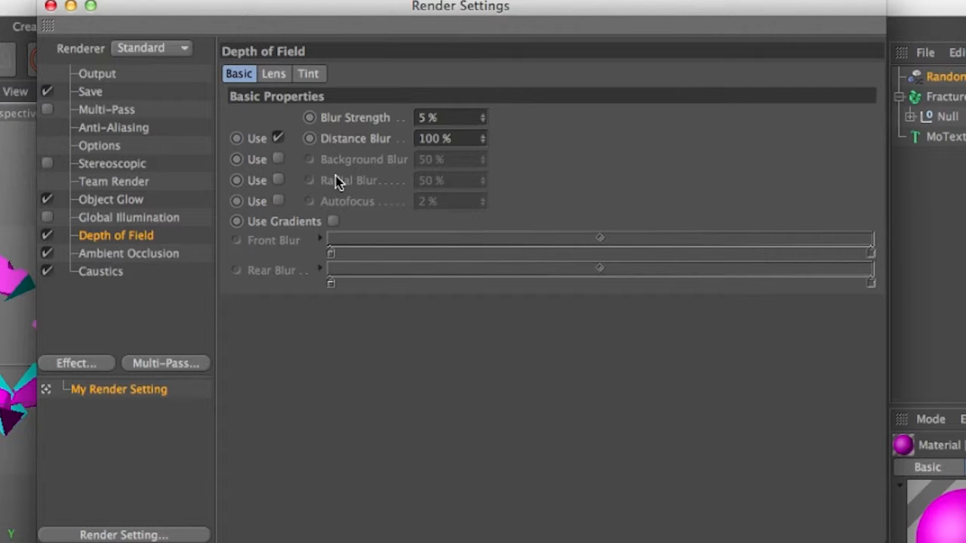
{"action": "left_click", "coordinate": [166, 255]}
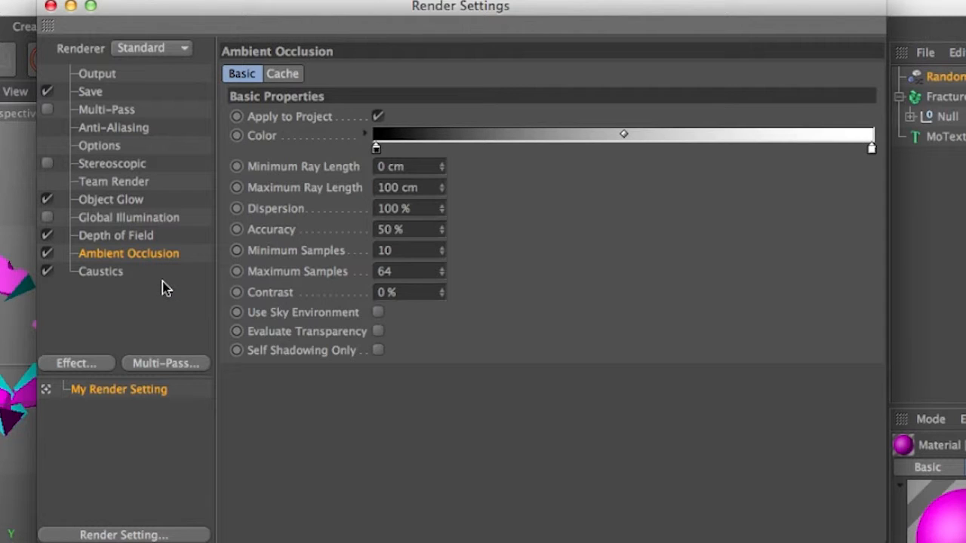
{"action": "left_click", "coordinate": [102, 277]}
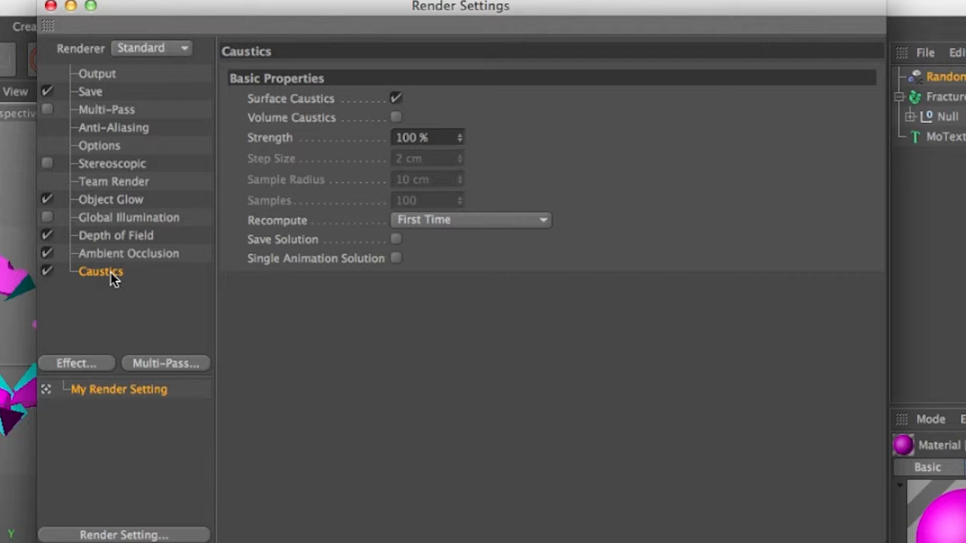
{"action": "left_click", "coordinate": [120, 258]}
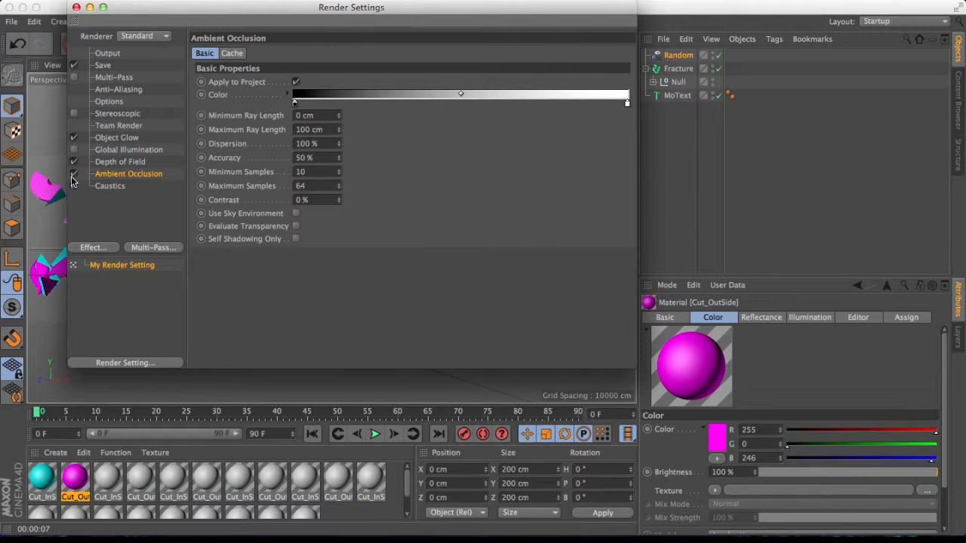
Disable ambient occlusion in the render settings and render the view.
{"action": "left_click", "coordinate": [73, 174]}
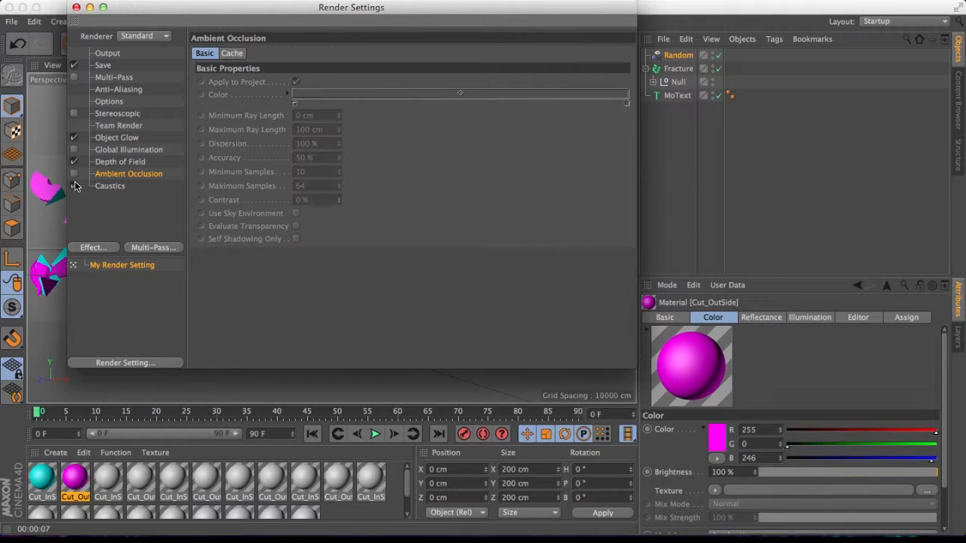
{"action": "left_click", "coordinate": [75, 8]}
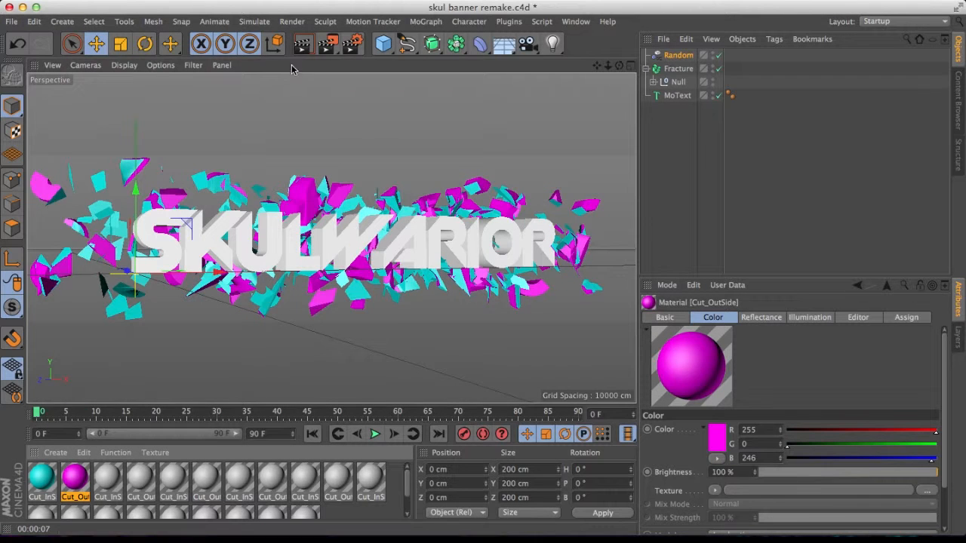
{"action": "left_click", "coordinate": [301, 46]}
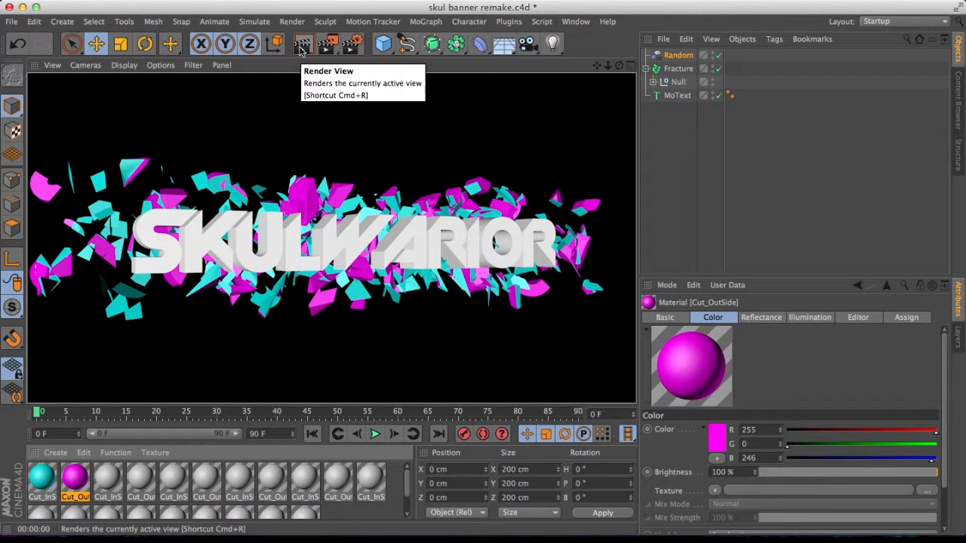
Re-enable ambient occlusion in the render settings and render the view again.
{"action": "left_click", "coordinate": [361, 43]}
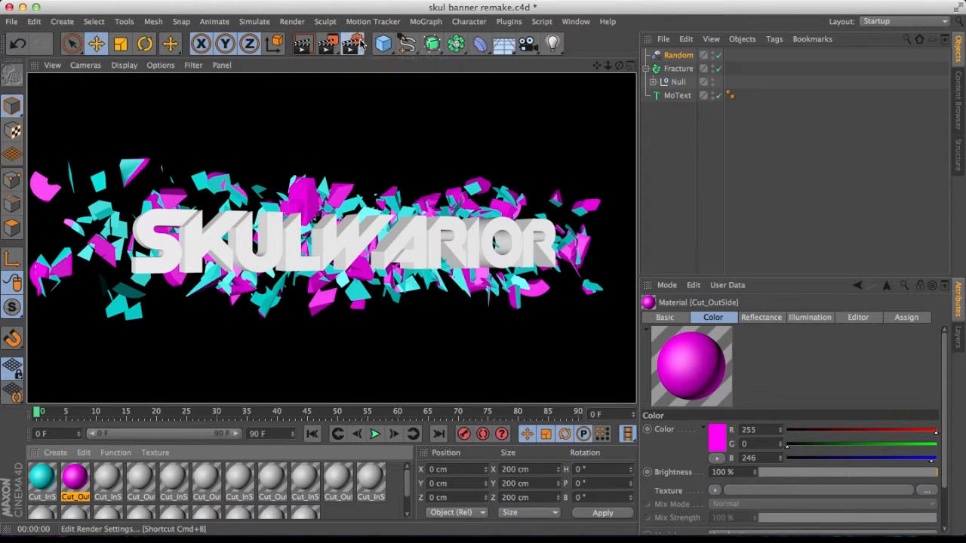
{"action": "left_click", "coordinate": [74, 174]}
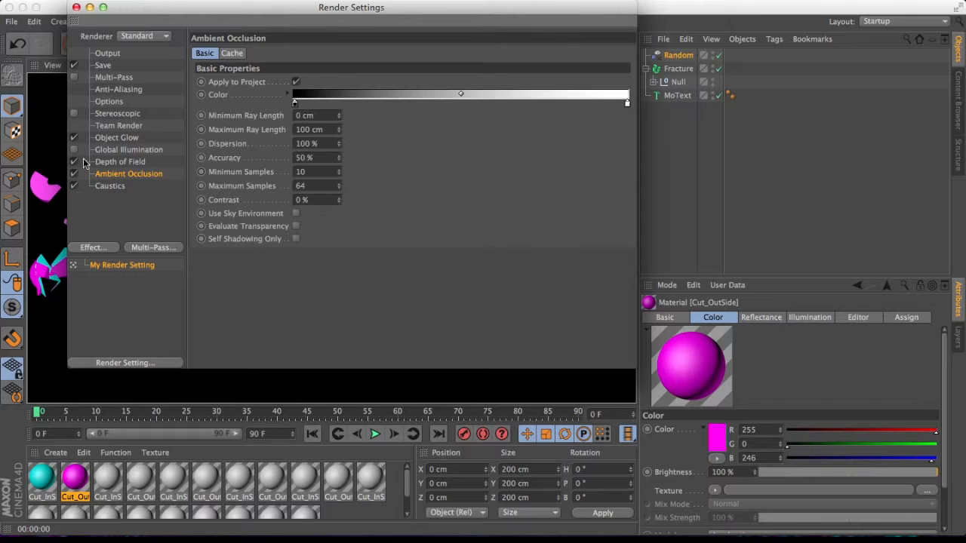
{"action": "left_click", "coordinate": [77, 7]}
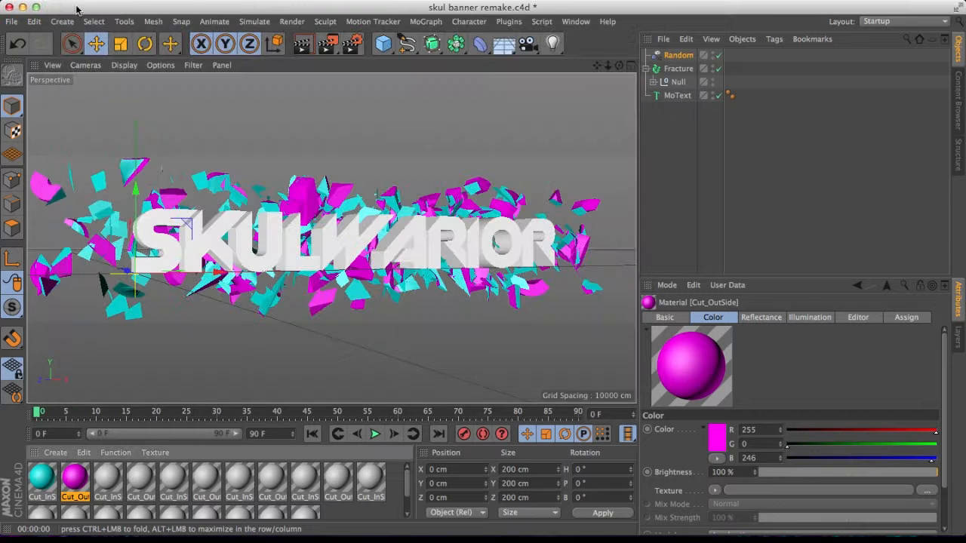
{"action": "left_click", "coordinate": [303, 45]}
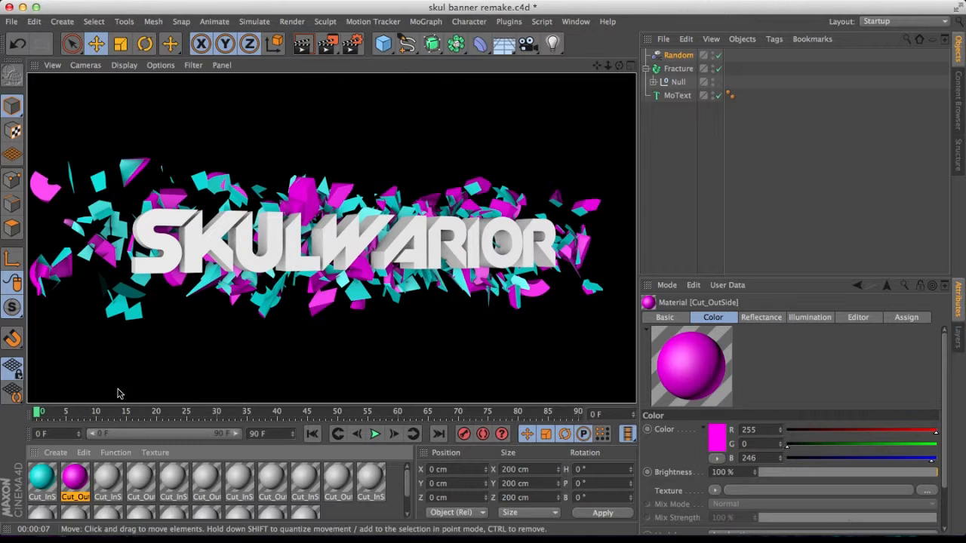
Enable luminance on the Cut_InSide material with a brightness of 15%.
{"action": "double_click", "coordinate": [42, 479]}
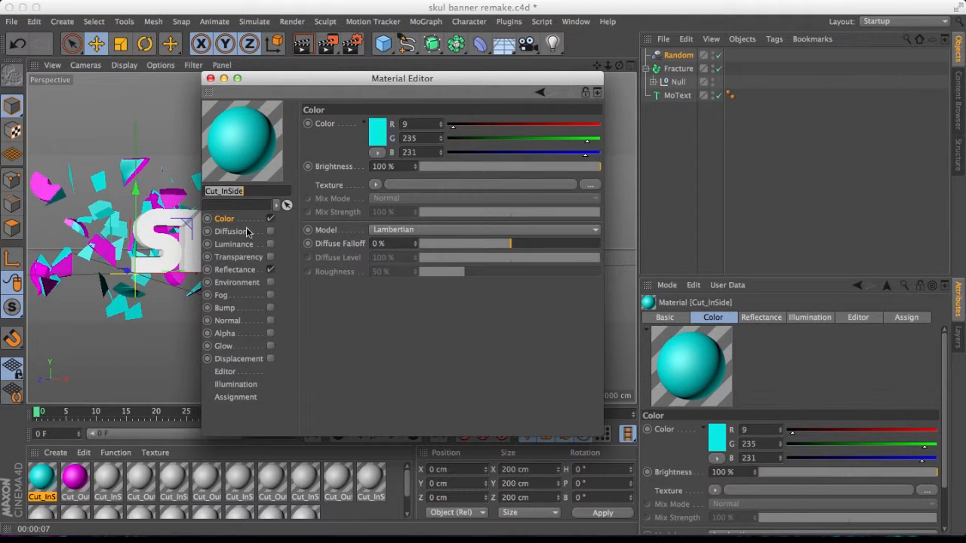
{"action": "left_click", "coordinate": [239, 270]}
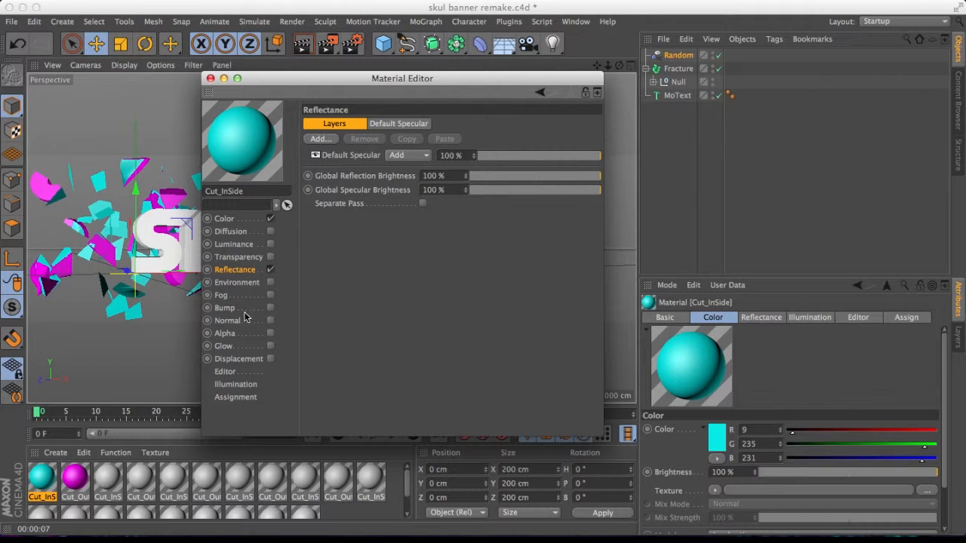
{"action": "left_click", "coordinate": [237, 247]}
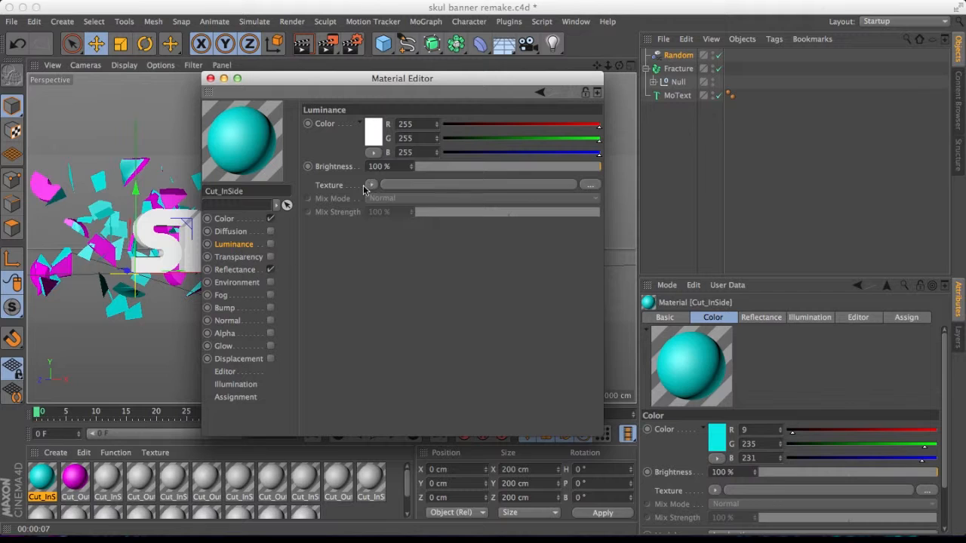
{"action": "left_click", "coordinate": [270, 243]}
{"action": "left_click", "coordinate": [437, 167]}
{"action": "mouse_move", "coordinate": [437, 172]}
{"action": "left_mouse_down"}
{"action": "mouse_move", "coordinate": [424, 172]}
{"action": "mouse_move", "coordinate": [444, 171]}
{"action": "left_mouse_up"}
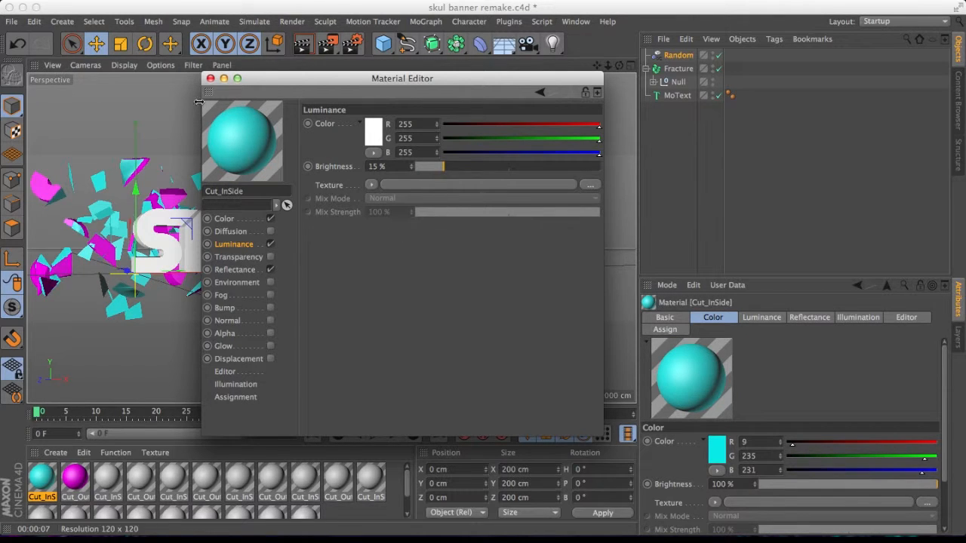
{"action": "left_click", "coordinate": [211, 78]}
Enable transparency on the Cut_InSide material with refraction 1.4 and render the view.
{"action": "left_click", "coordinate": [303, 44]}
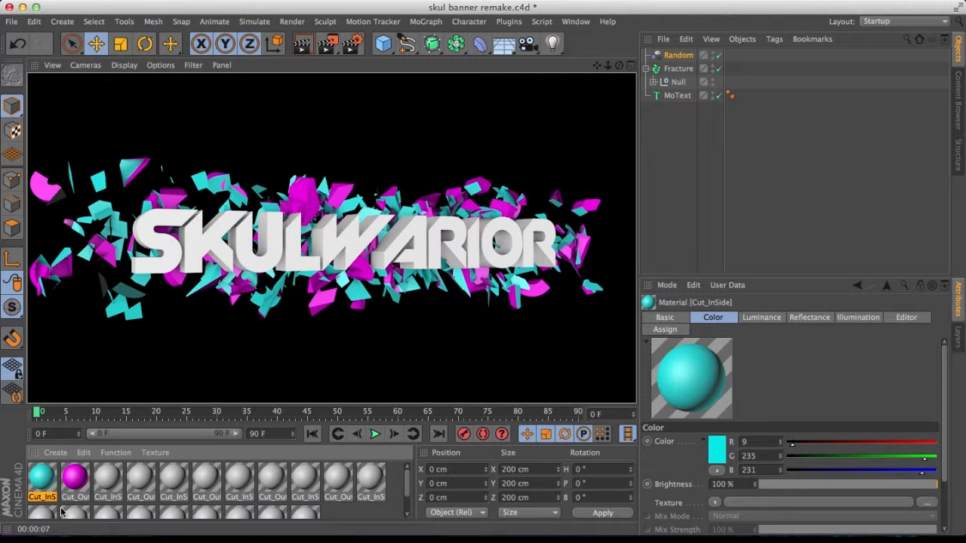
{"action": "double_click", "coordinate": [43, 481]}
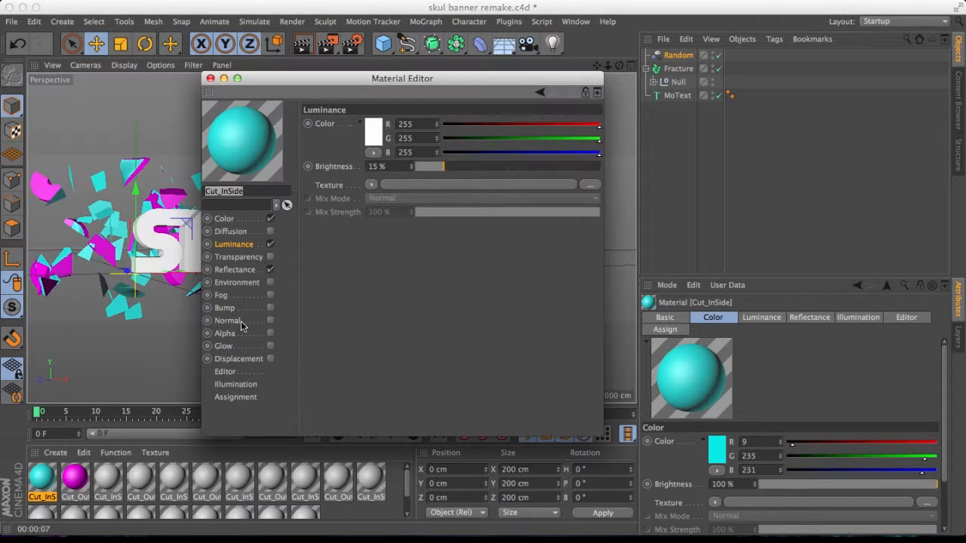
{"action": "left_click", "coordinate": [244, 272]}
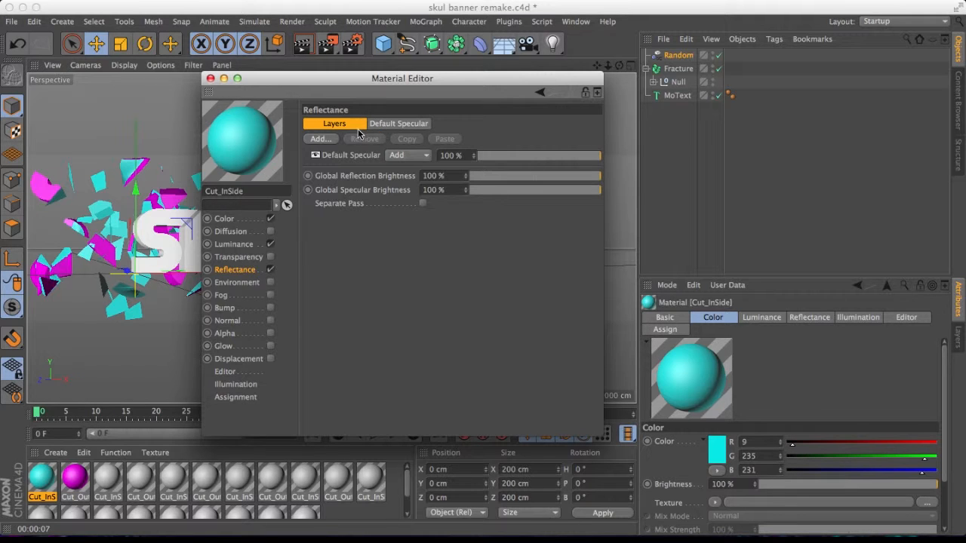
{"action": "left_click", "coordinate": [258, 260]}
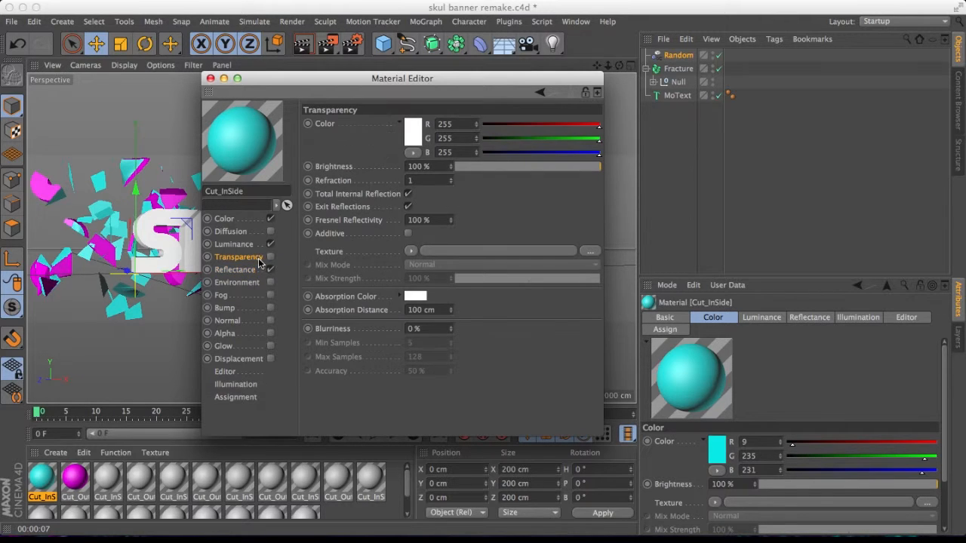
{"action": "left_click", "coordinate": [271, 257]}
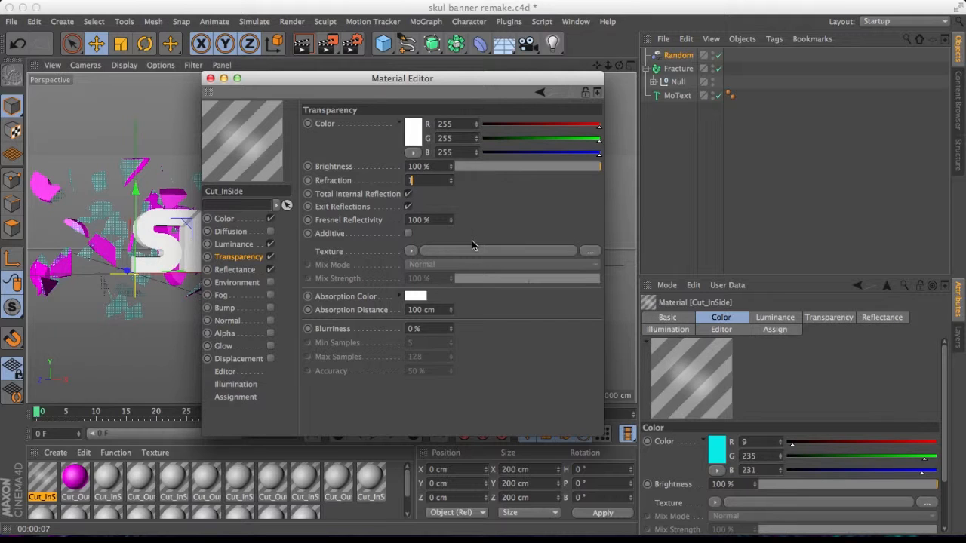
{"action": "type", "text": ".4"}
{"action": "key", "text": "Return"}
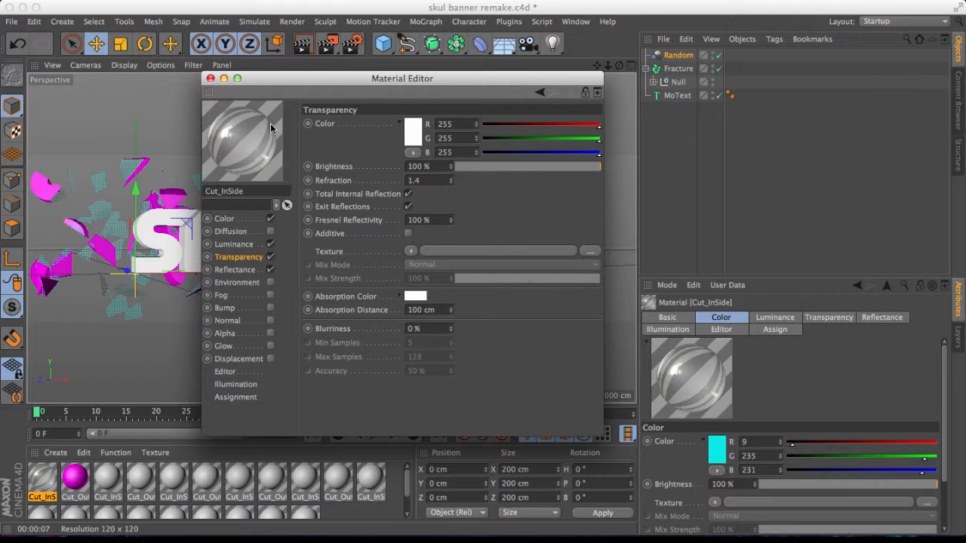
{"action": "left_click", "coordinate": [212, 79]}
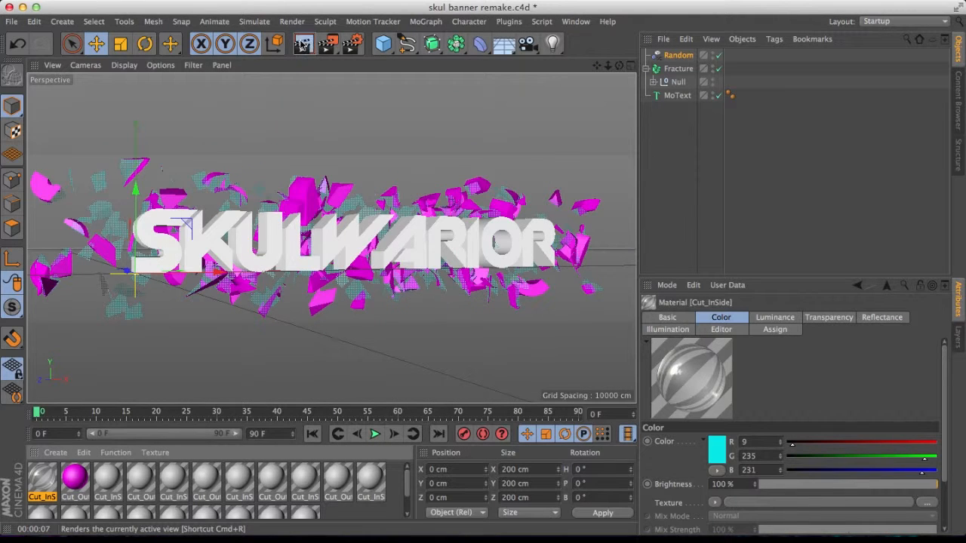
{"action": "left_click", "coordinate": [305, 45]}
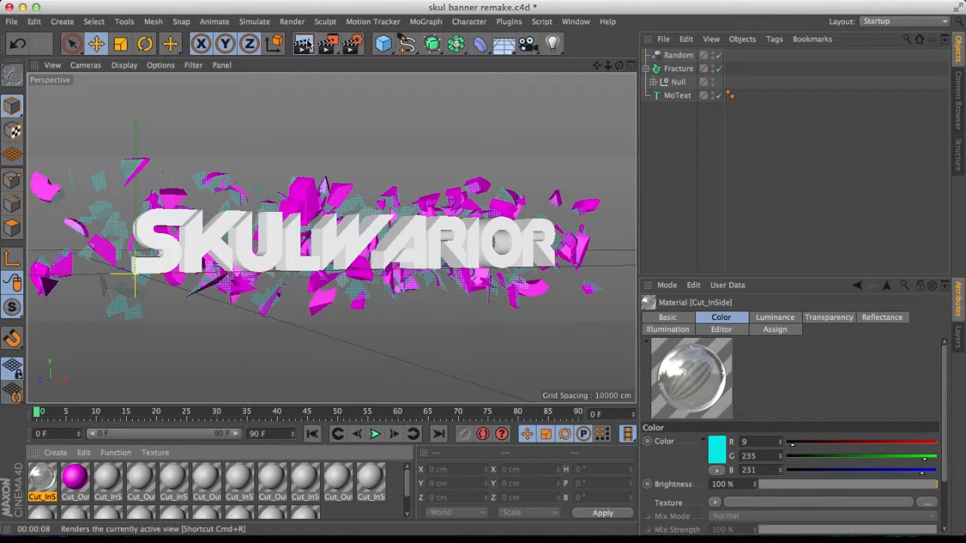
{"action": "left_click", "coordinate": [304, 45]}
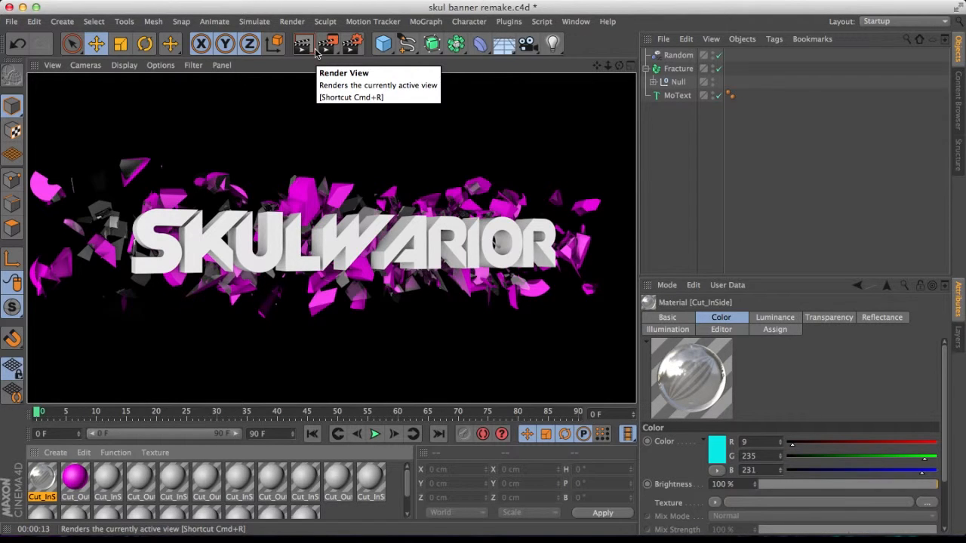
Turn transparency off on the Cut_InSide material and set its luminance brightness to 24%.
{"action": "double_click", "coordinate": [40, 479]}
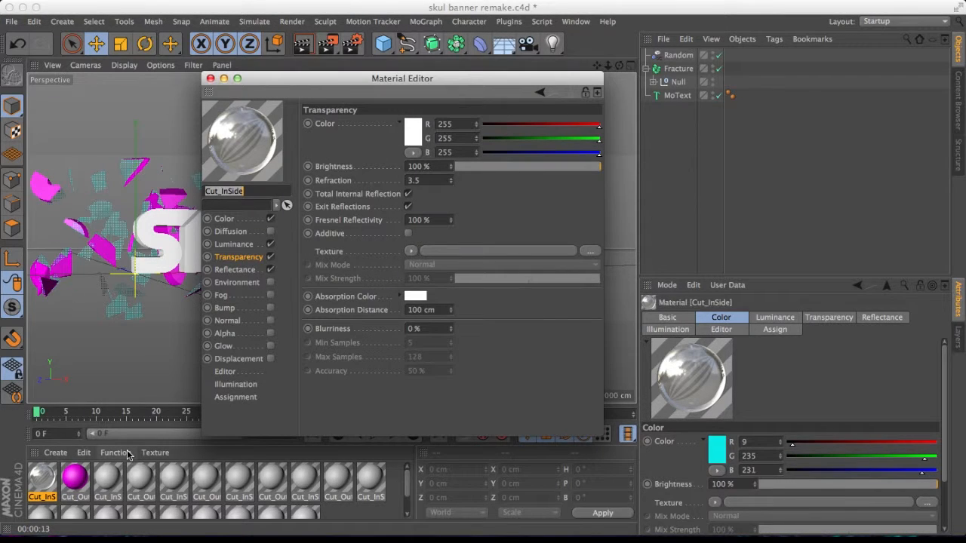
{"action": "left_click", "coordinate": [270, 257]}
{"action": "left_click", "coordinate": [281, 245]}
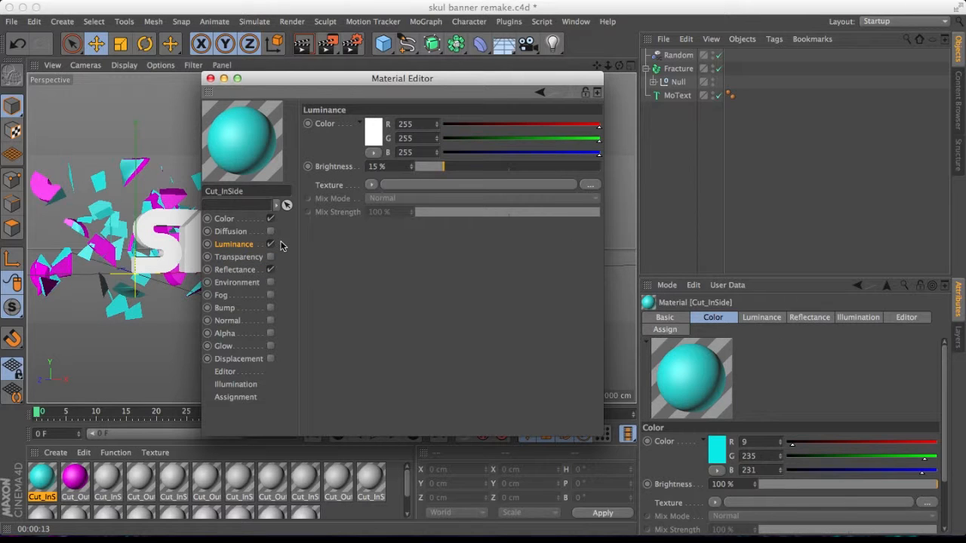
{"action": "left_click", "coordinate": [459, 165]}
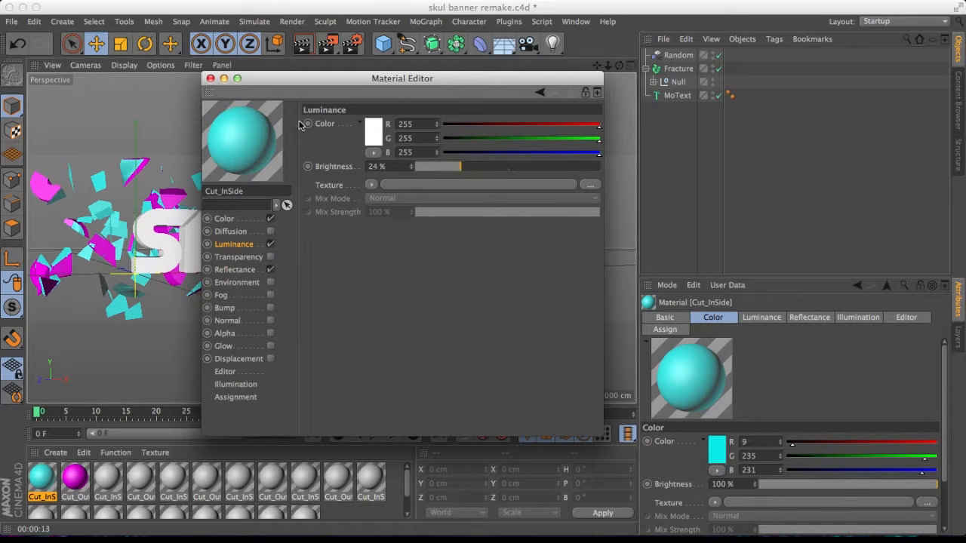
Turn off luminance on the Cut_InSide material, close the material editor and render the view.
{"action": "left_click", "coordinate": [270, 246]}
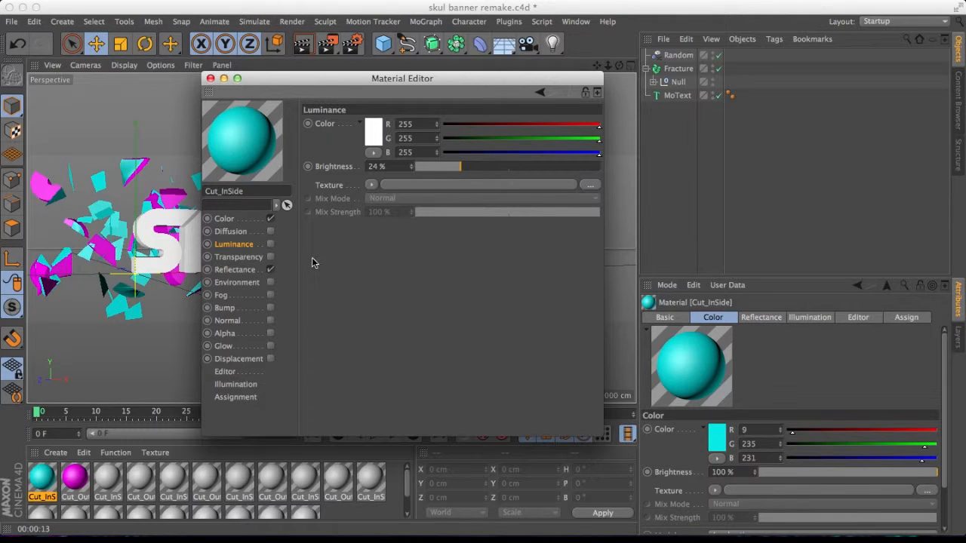
{"action": "left_click", "coordinate": [245, 232]}
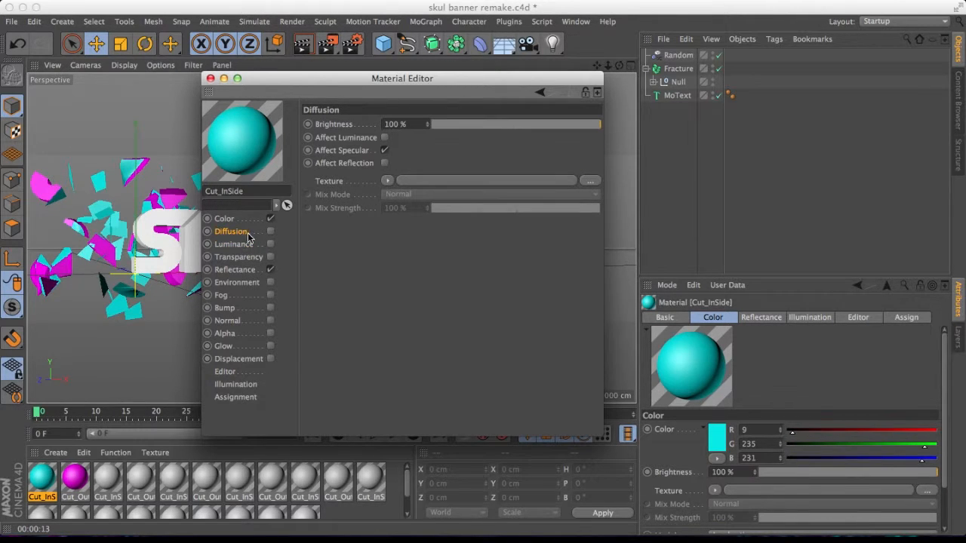
{"action": "left_click", "coordinate": [270, 232]}
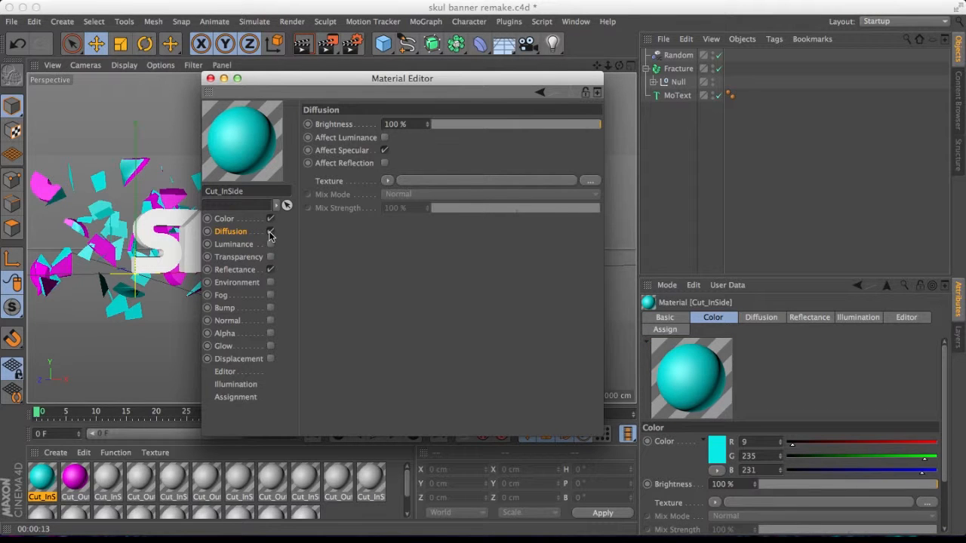
{"action": "left_click", "coordinate": [270, 231]}
{"action": "left_click", "coordinate": [211, 78]}
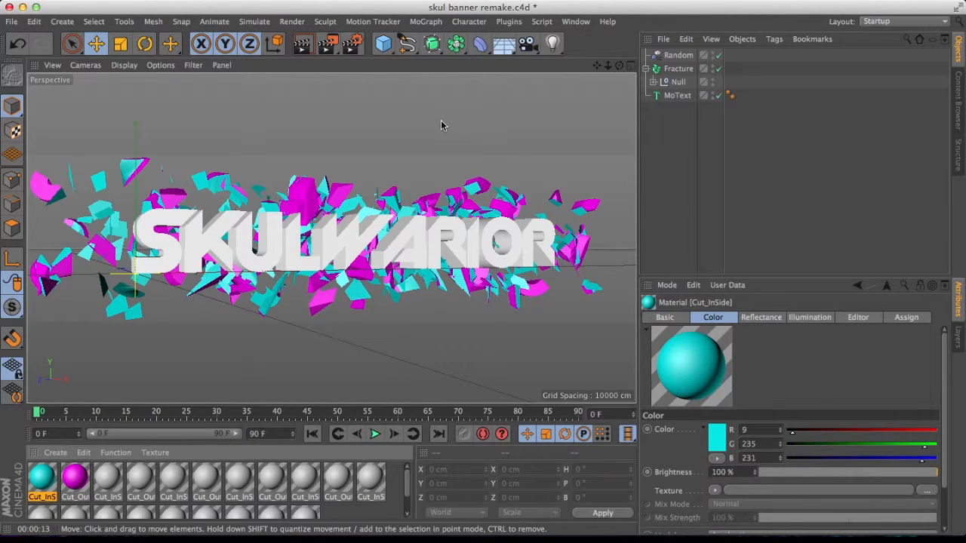
{"action": "left_click", "coordinate": [302, 48]}
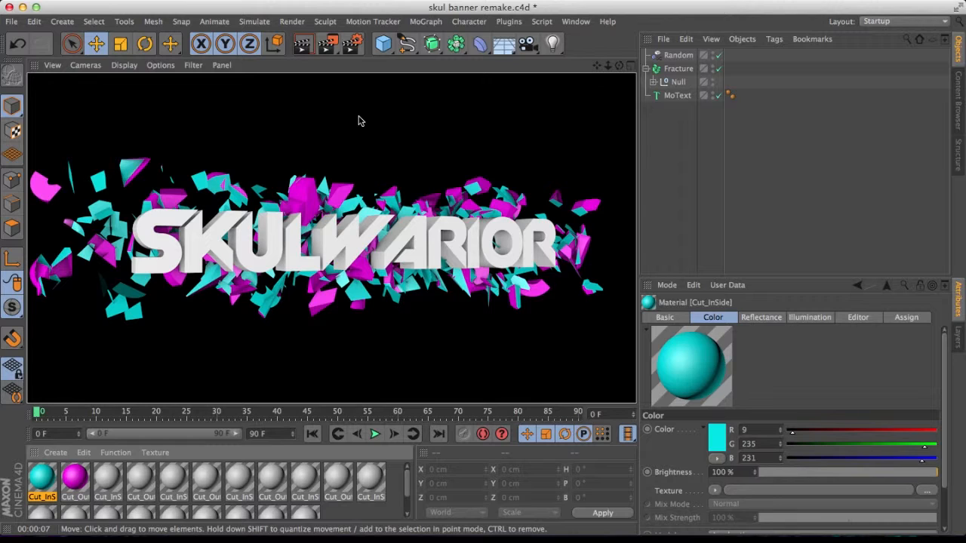
{"action": "left_click", "coordinate": [12, 21]}
{"action": "mouse_move", "coordinate": [34, 21]}
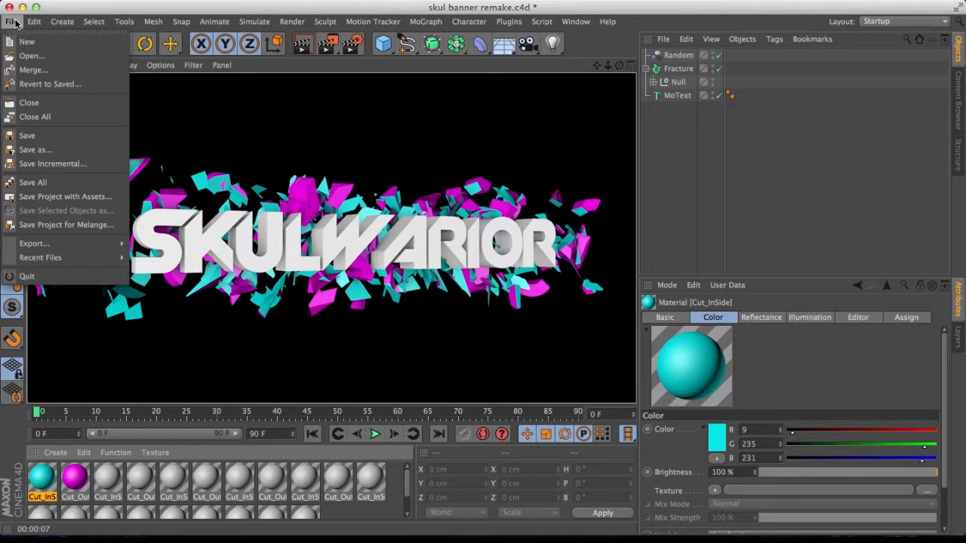
{"action": "mouse_move", "coordinate": [30, 258]}
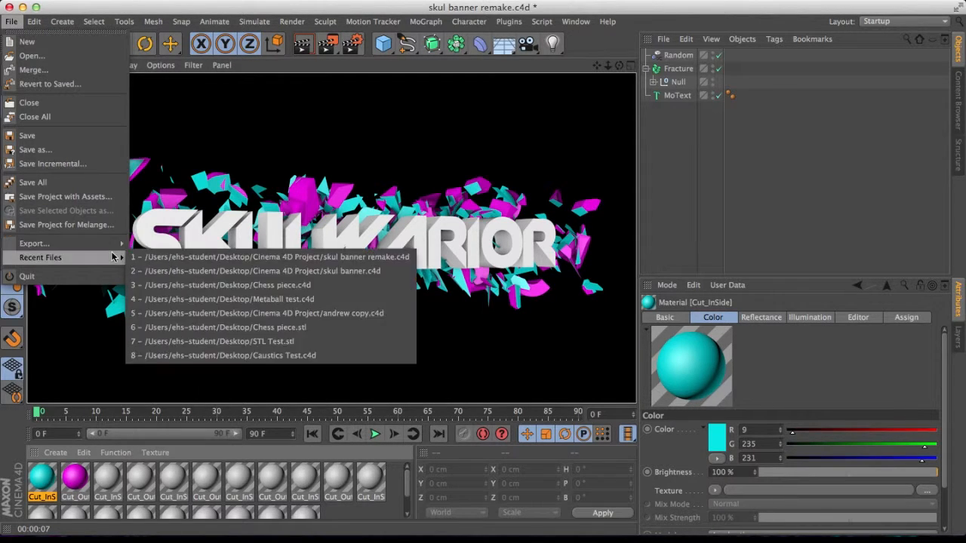
{"action": "mouse_move", "coordinate": [110, 244]}
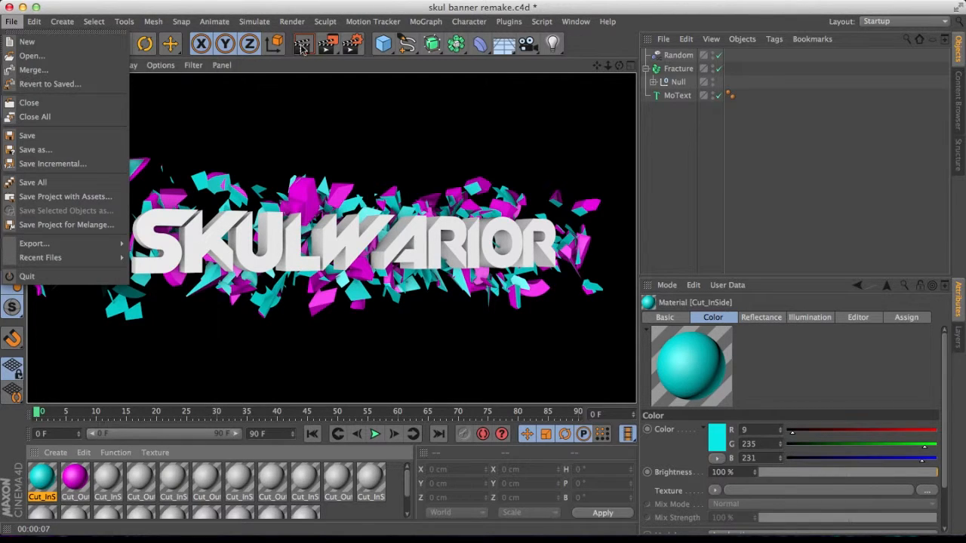
{"action": "left_click", "coordinate": [357, 41]}
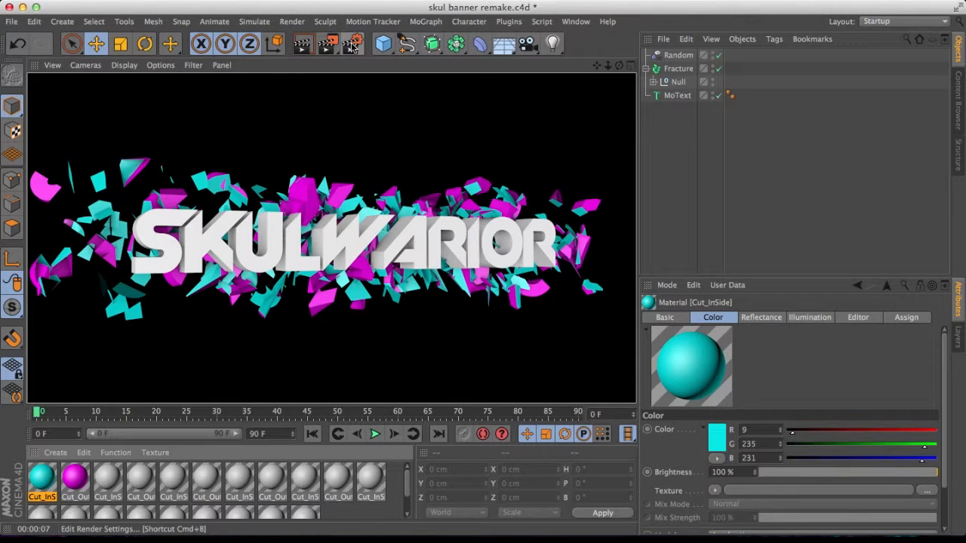
Set the saved image format to Photoshop (PSD) in the render settings' Save section.
{"action": "left_click", "coordinate": [353, 45]}
{"action": "left_click", "coordinate": [102, 65]}
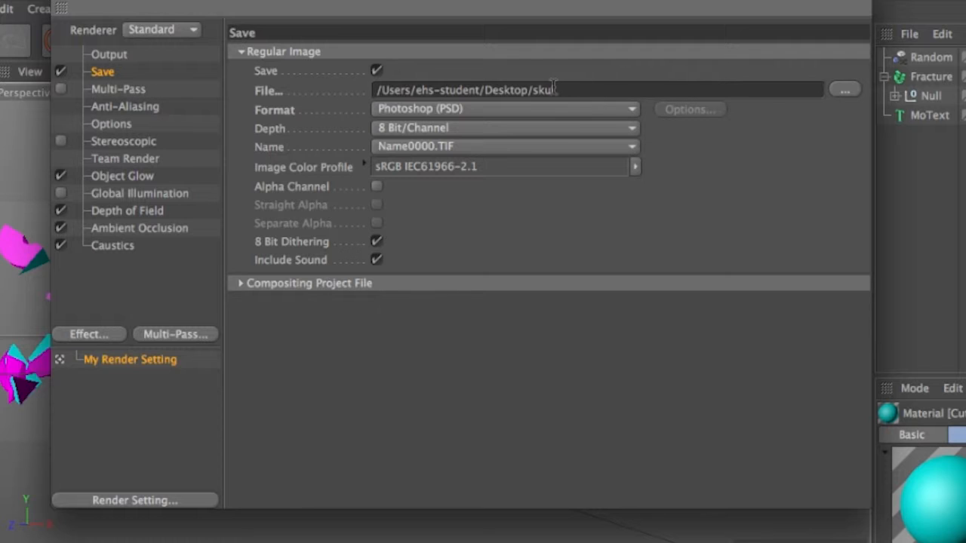
{"action": "left_click", "coordinate": [590, 110]}
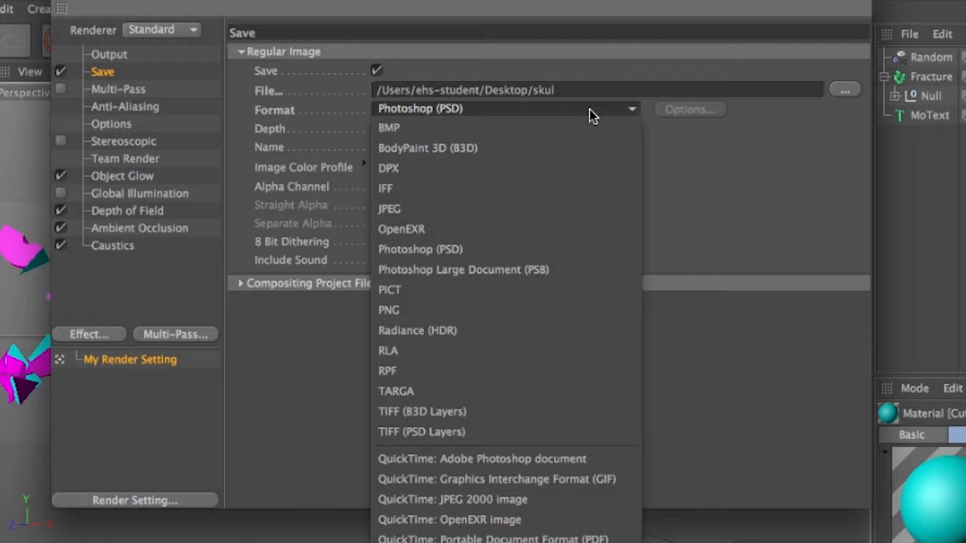
{"action": "left_click", "coordinate": [447, 110]}
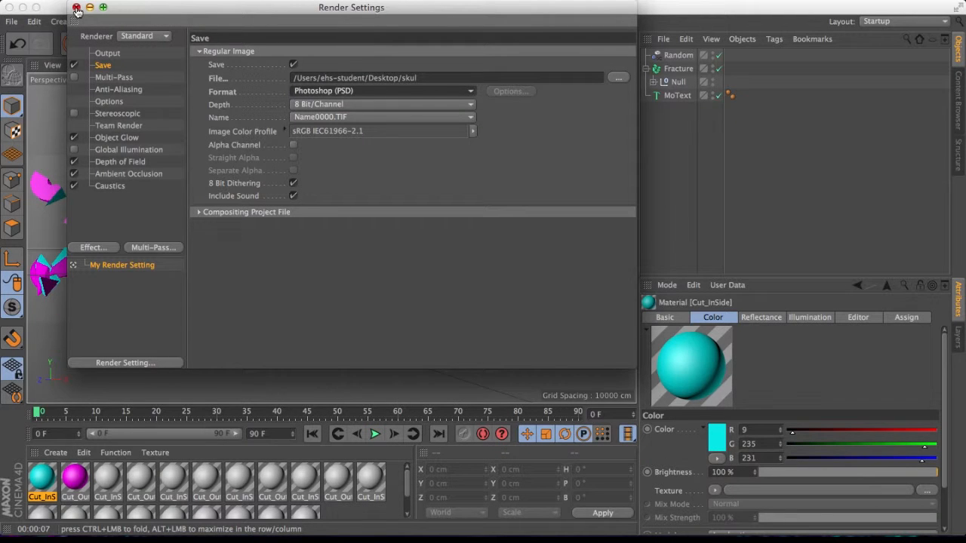
{"action": "left_click", "coordinate": [77, 8]}
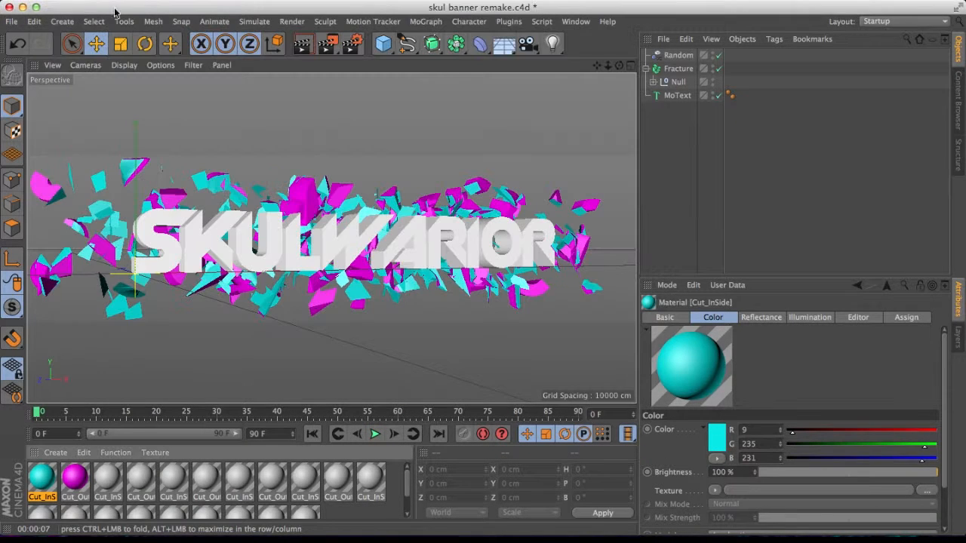
Render the active view again.
{"action": "left_click", "coordinate": [327, 44]}
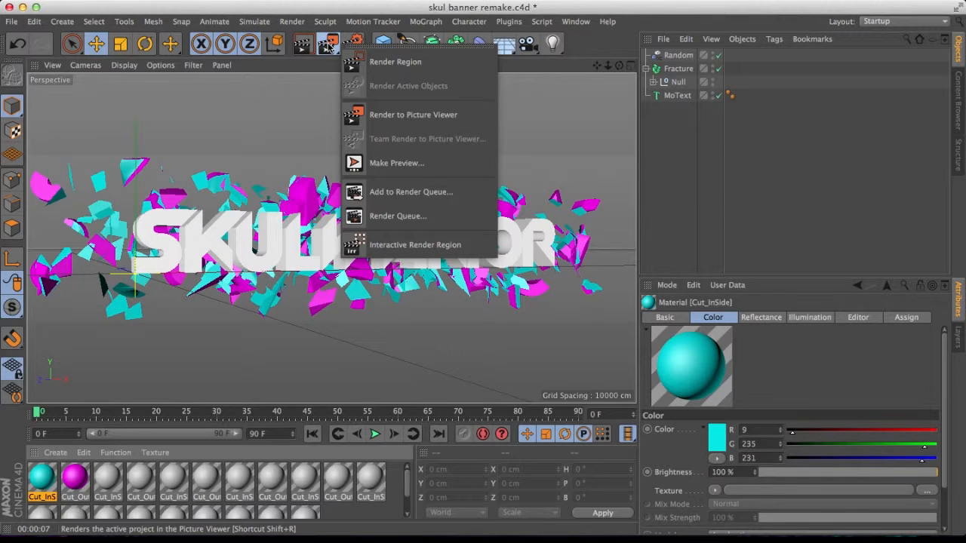
{"action": "left_click", "coordinate": [331, 51]}
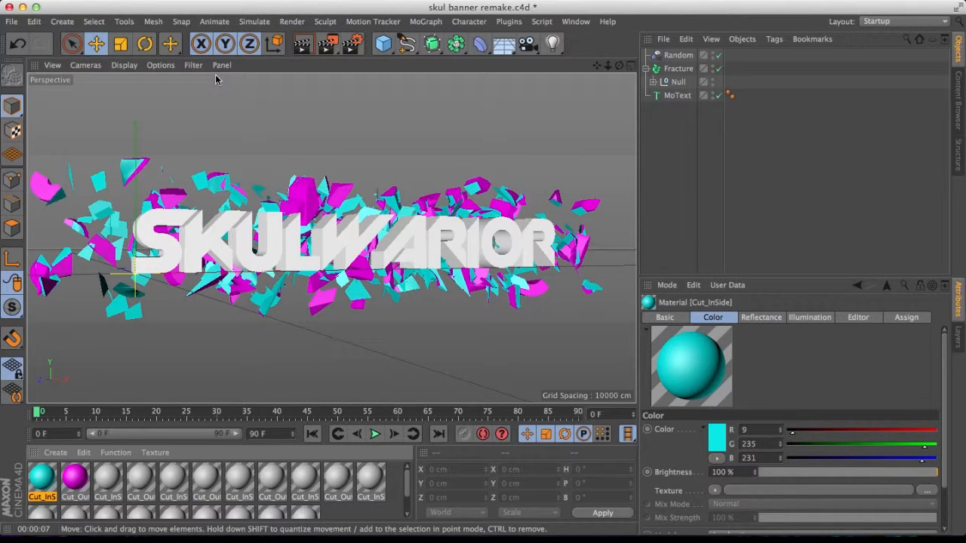
{"action": "key", "text": "super+r"}
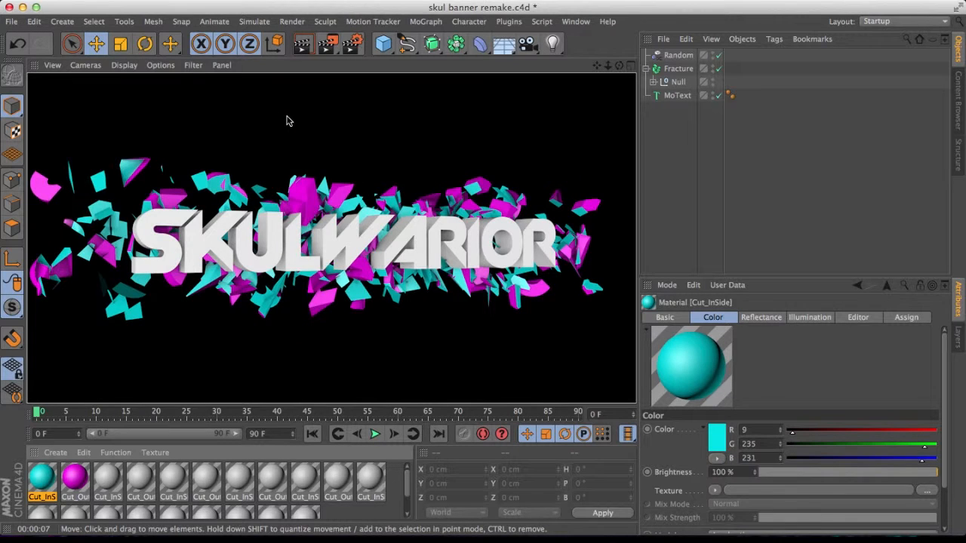